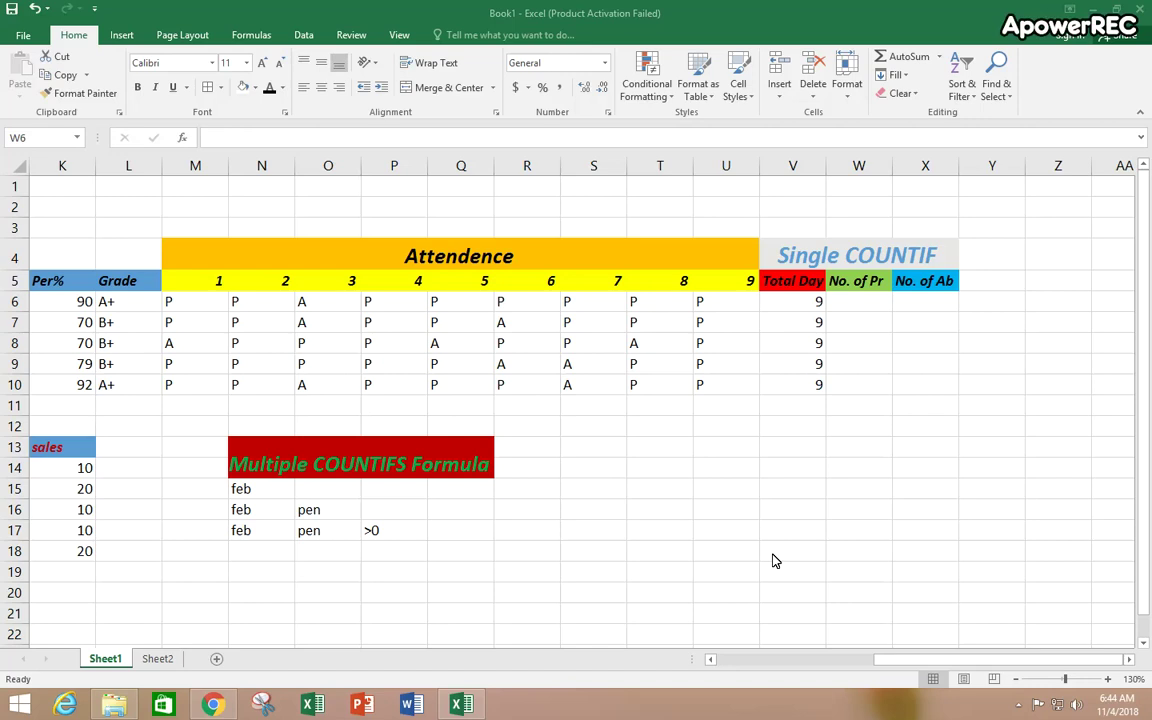
# Scroll back to the student marks and select the first student's grade formula cell
pyautogui.click(712, 661)
pyautogui.moveTo(712, 661); pyautogui.dragTo(712, 661)
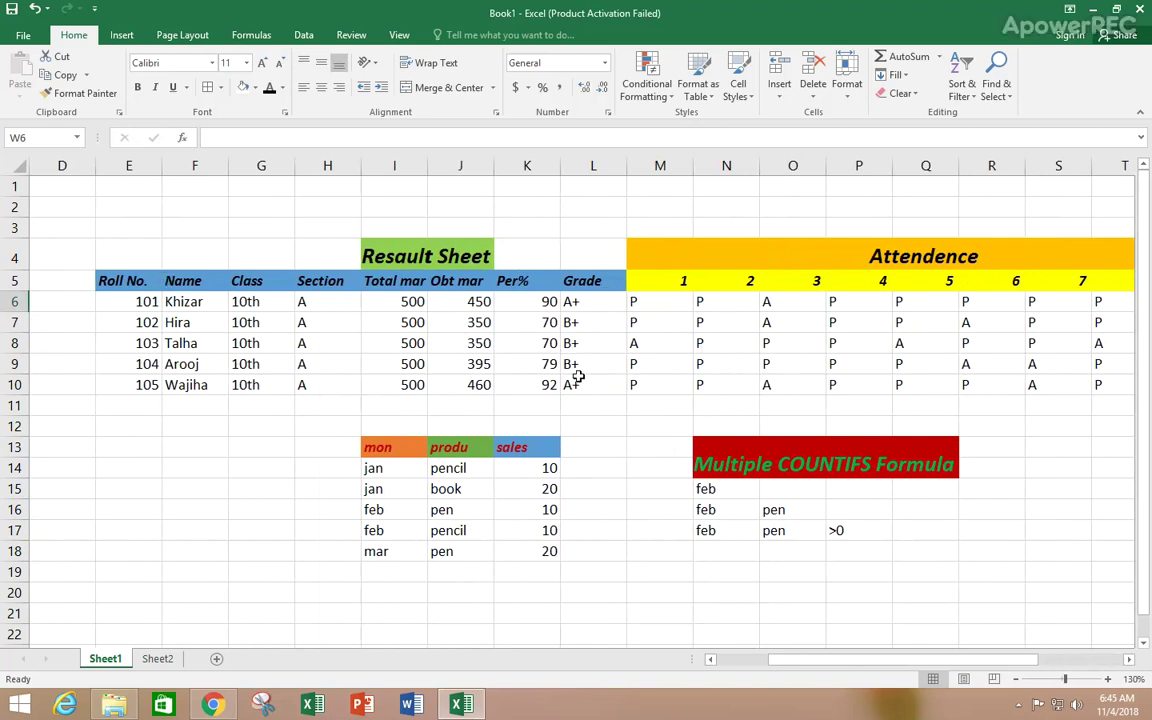
pyautogui.click(590, 305)
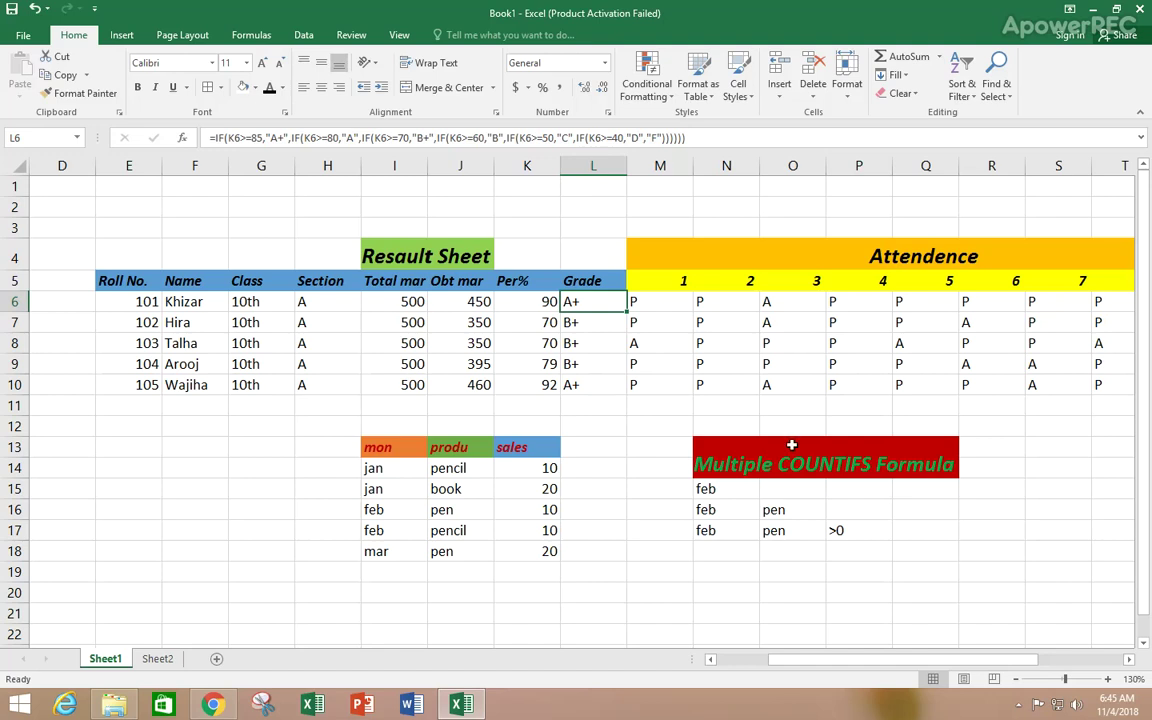
# Bring the Single COUNTIF table into view, review row 6's attendance marks, and return to W6
pyautogui.click(1124, 660)
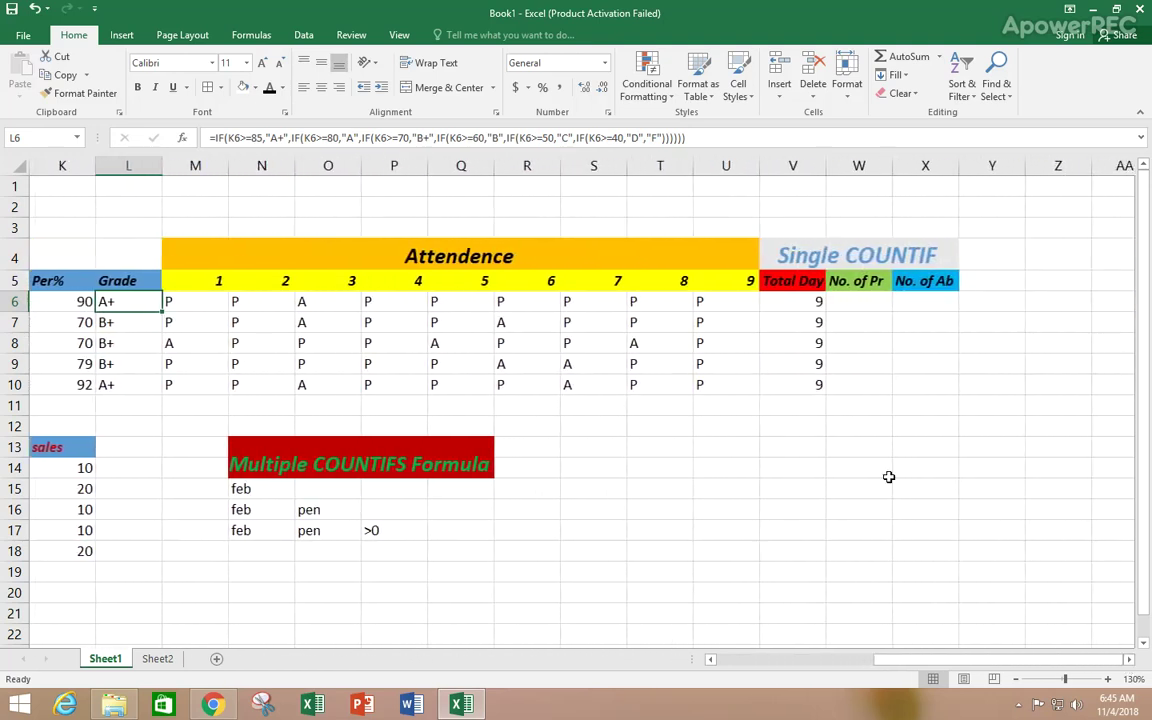
pyautogui.click(857, 306)
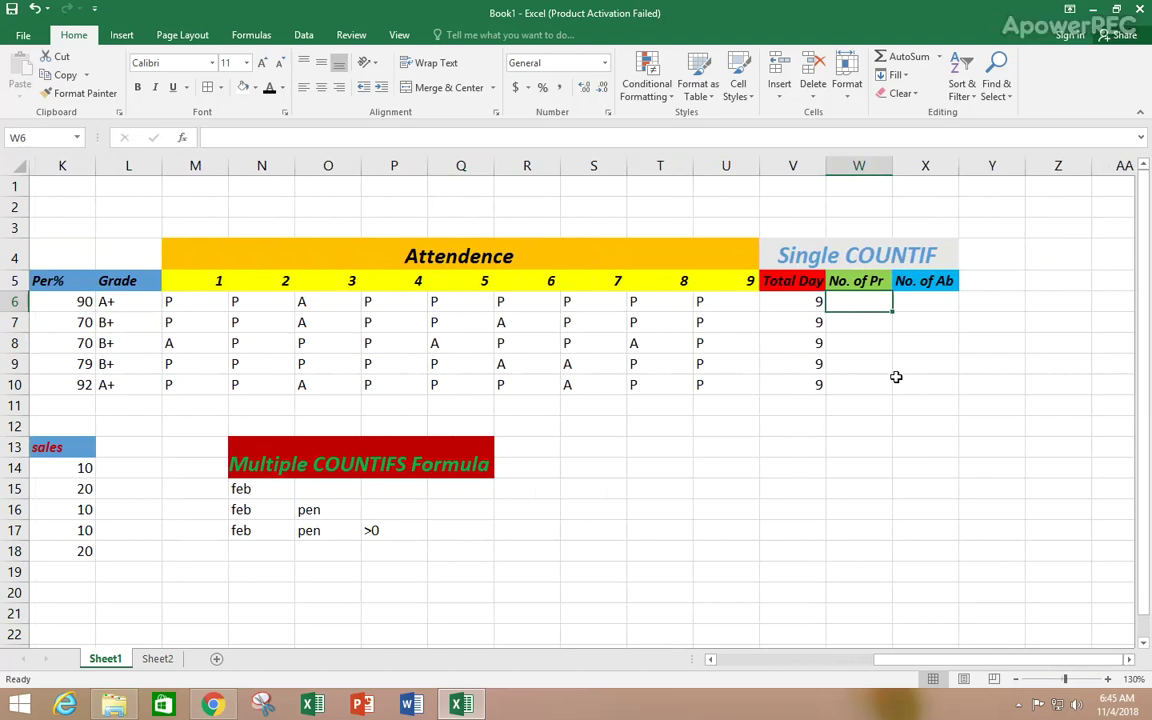
pyautogui.click(455, 305)
pyautogui.press('Left')
pyautogui.press('Left')
pyautogui.click(269, 307)
pyautogui.click(211, 301)
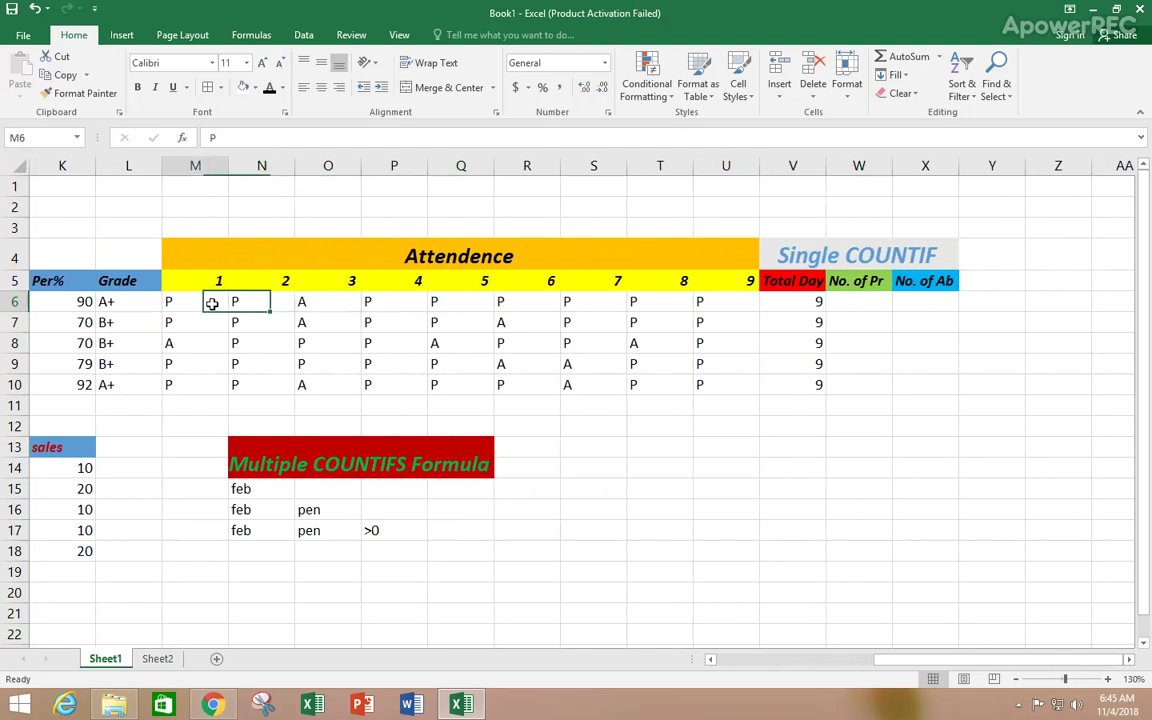
pyautogui.click(287, 307)
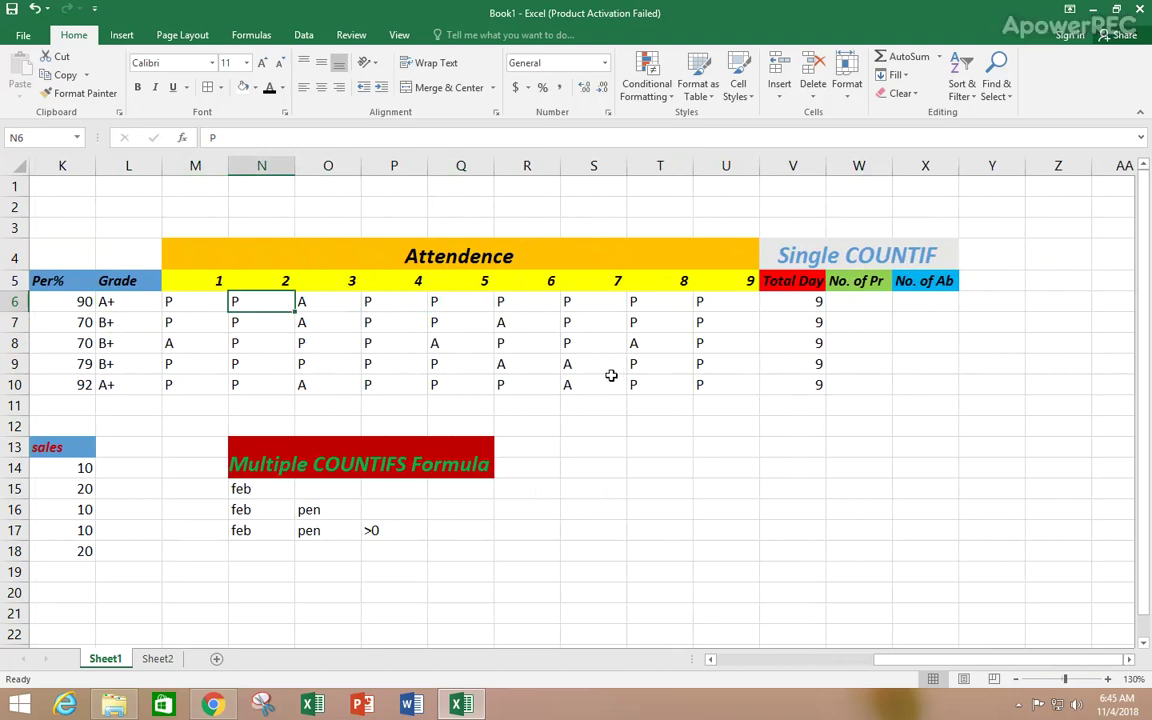
pyautogui.click(843, 307)
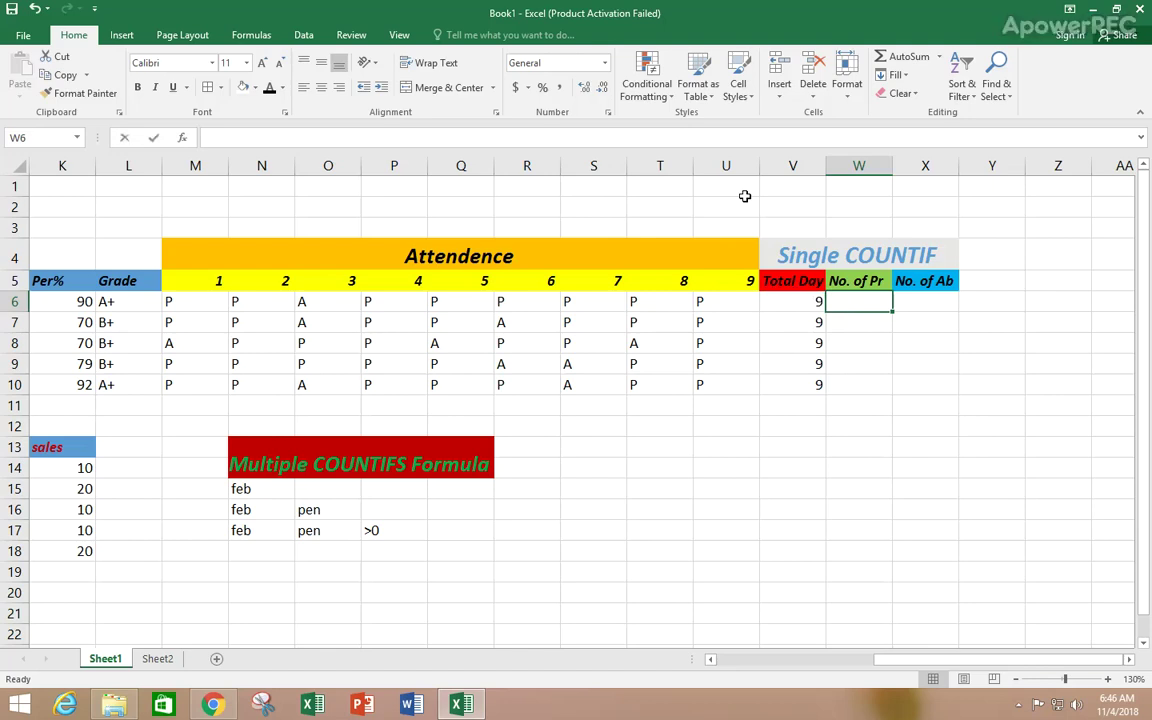
# Begin the formula =COUNTIF( in cell W6
pyautogui.write('=')
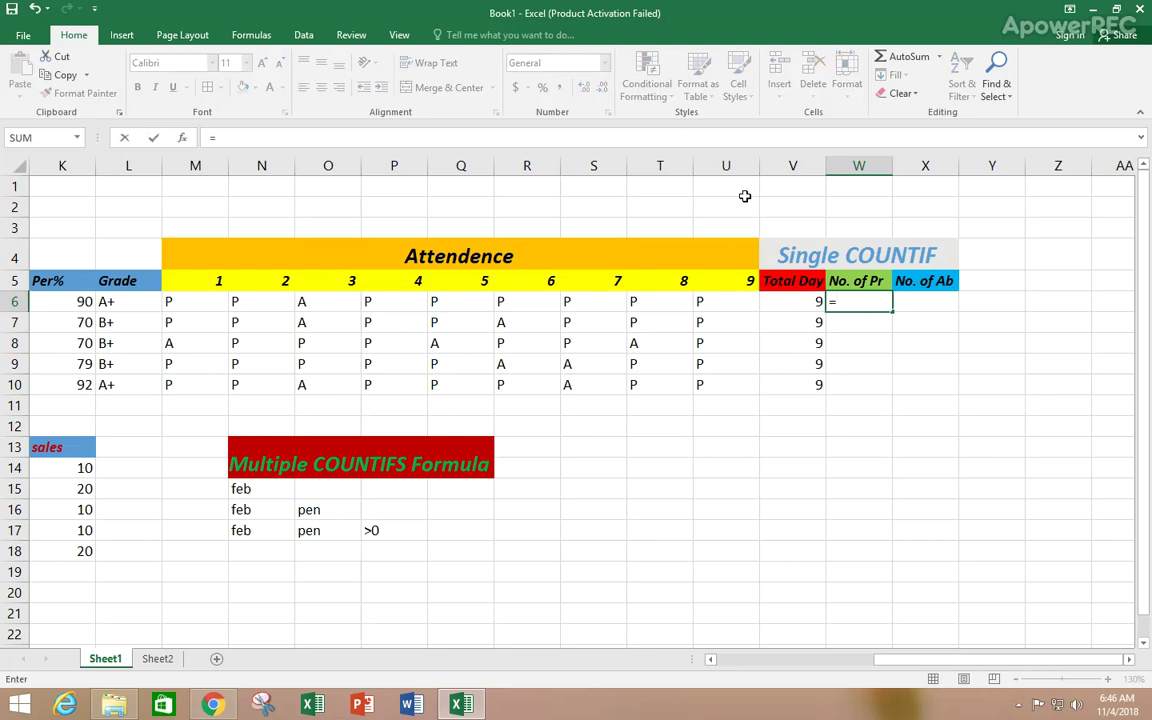
pyautogui.write('COUNT')
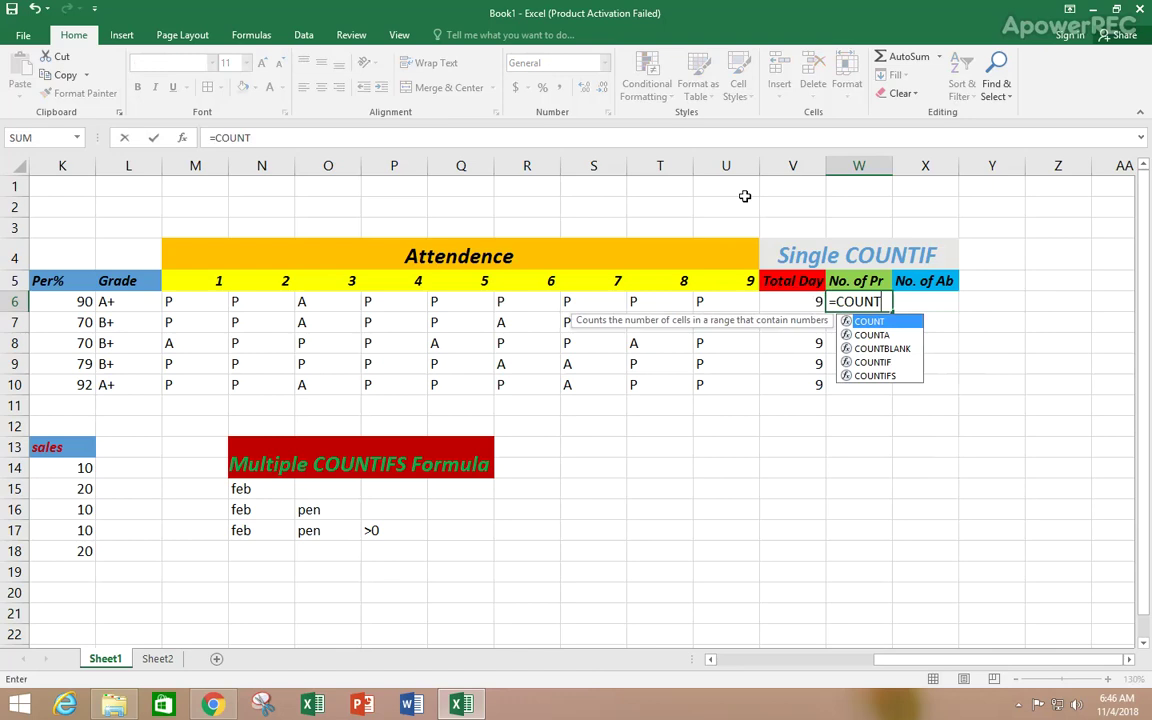
pyautogui.write('IF')
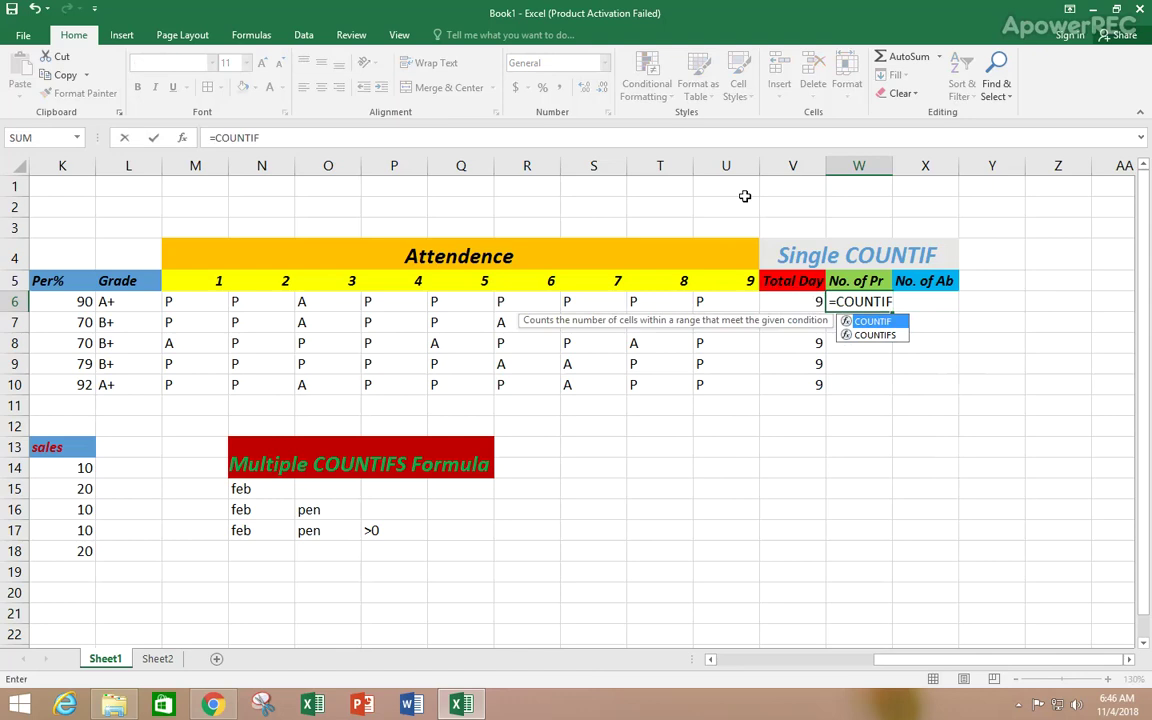
pyautogui.write('(')
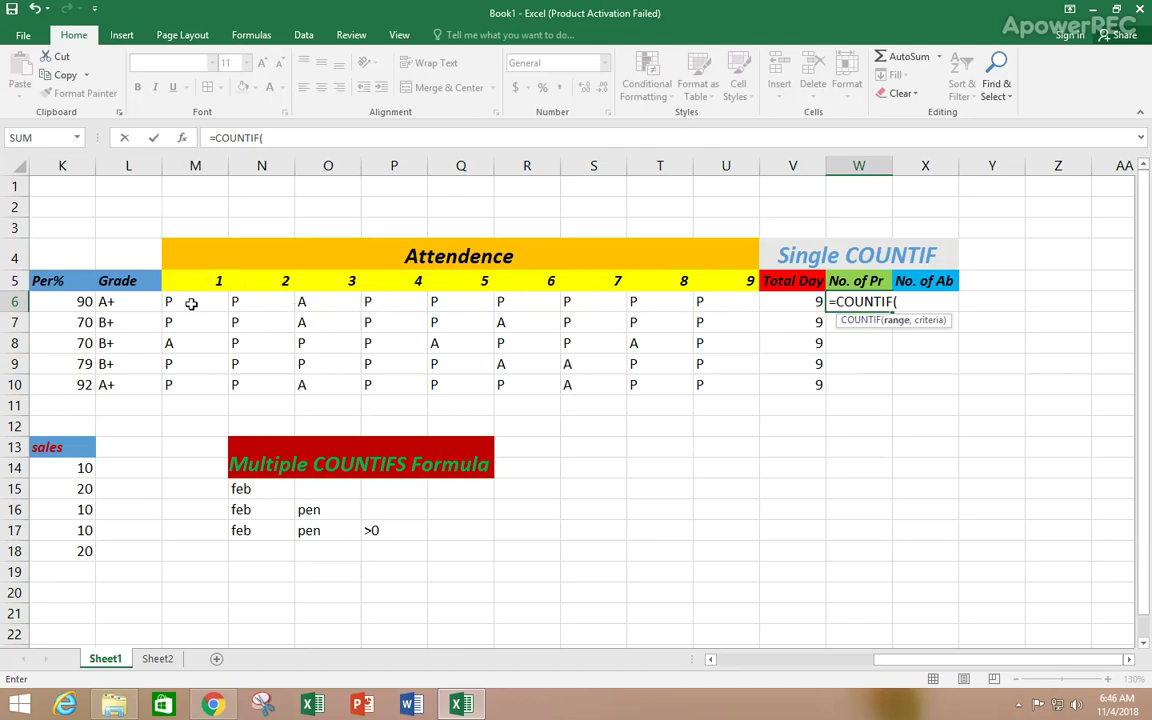
# Complete W6 as =COUNTIF(M6:U6,"P"), counting 8 present days
pyautogui.moveTo(176, 303); pyautogui.dragTo(711, 304)
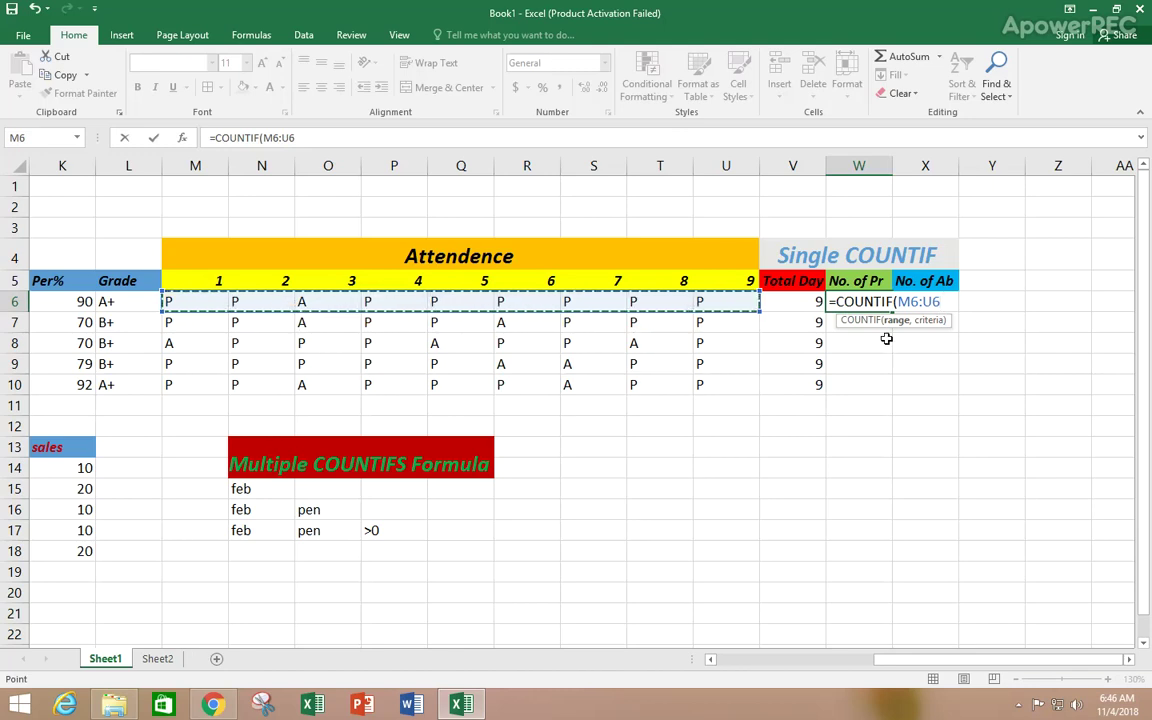
pyautogui.write(',')
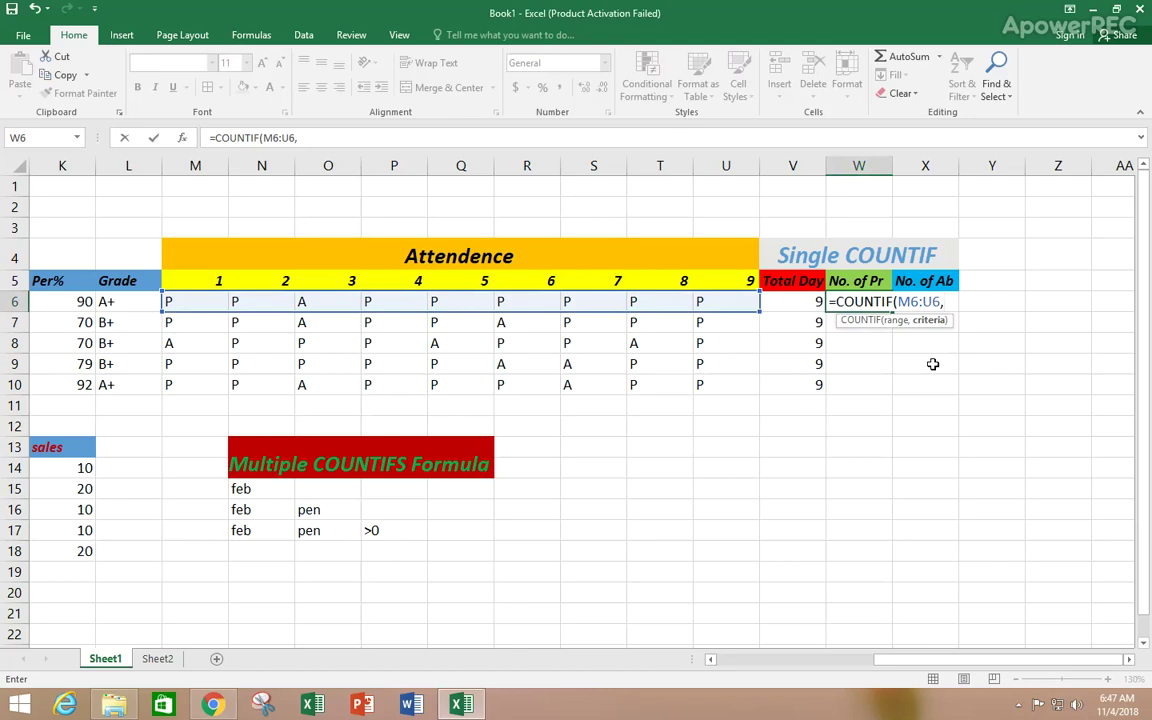
pyautogui.write('"P")')
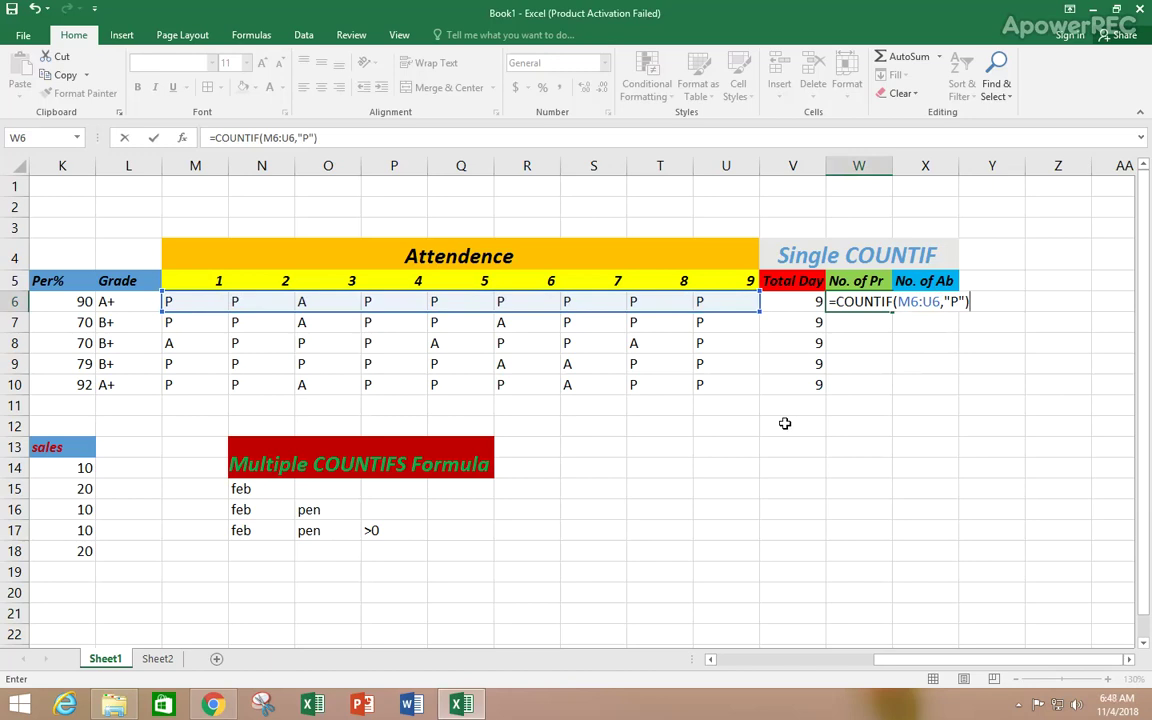
pyautogui.press('Return')
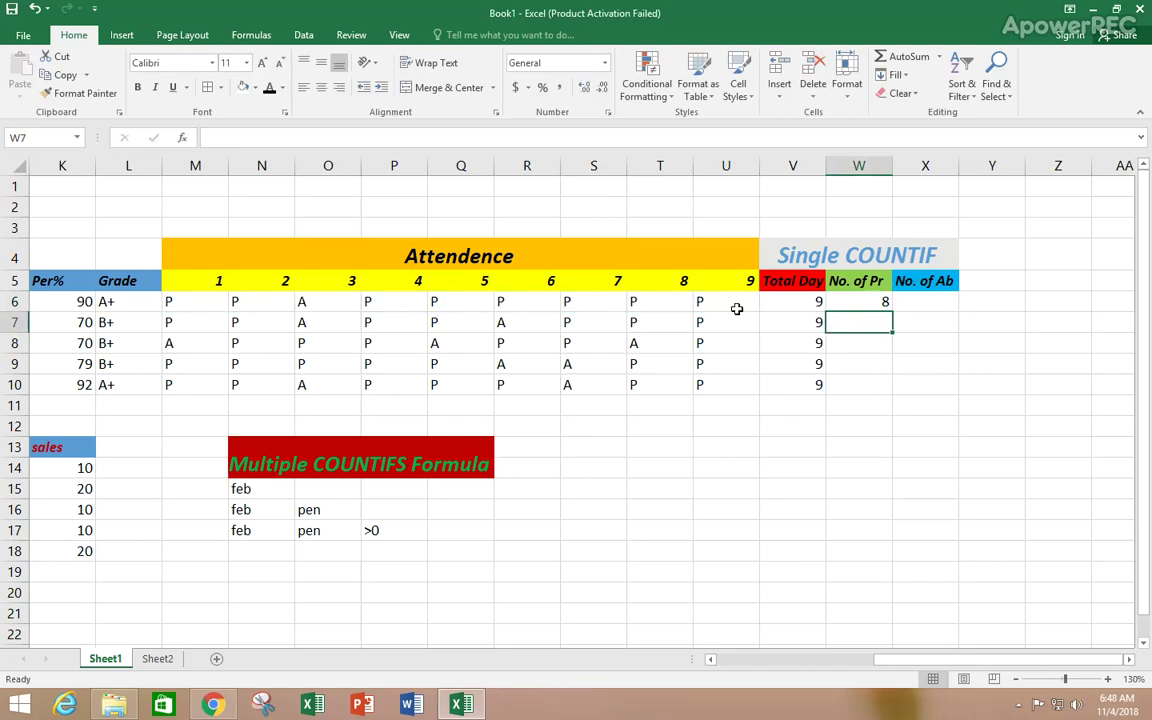
# Copy the COUNTIF formula down W6:W10, giving 8, 7, 6, 7, 7, and check each copy
pyautogui.click(849, 302)
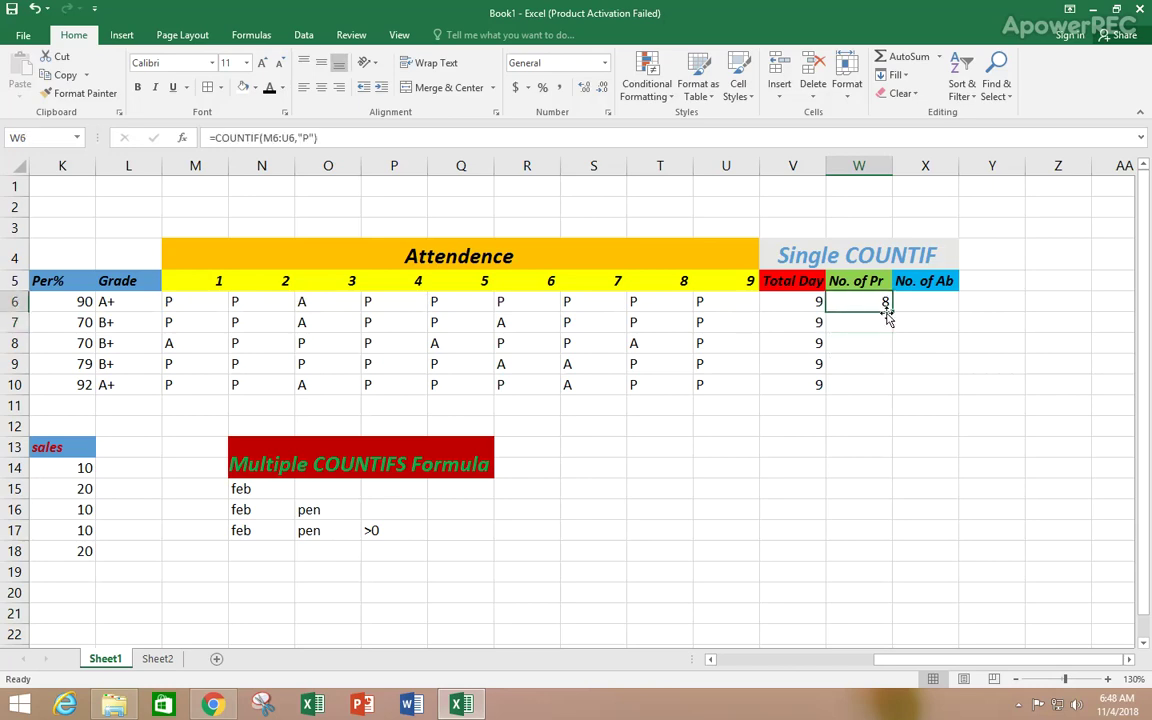
pyautogui.moveTo(893, 306); pyautogui.dragTo(891, 390)
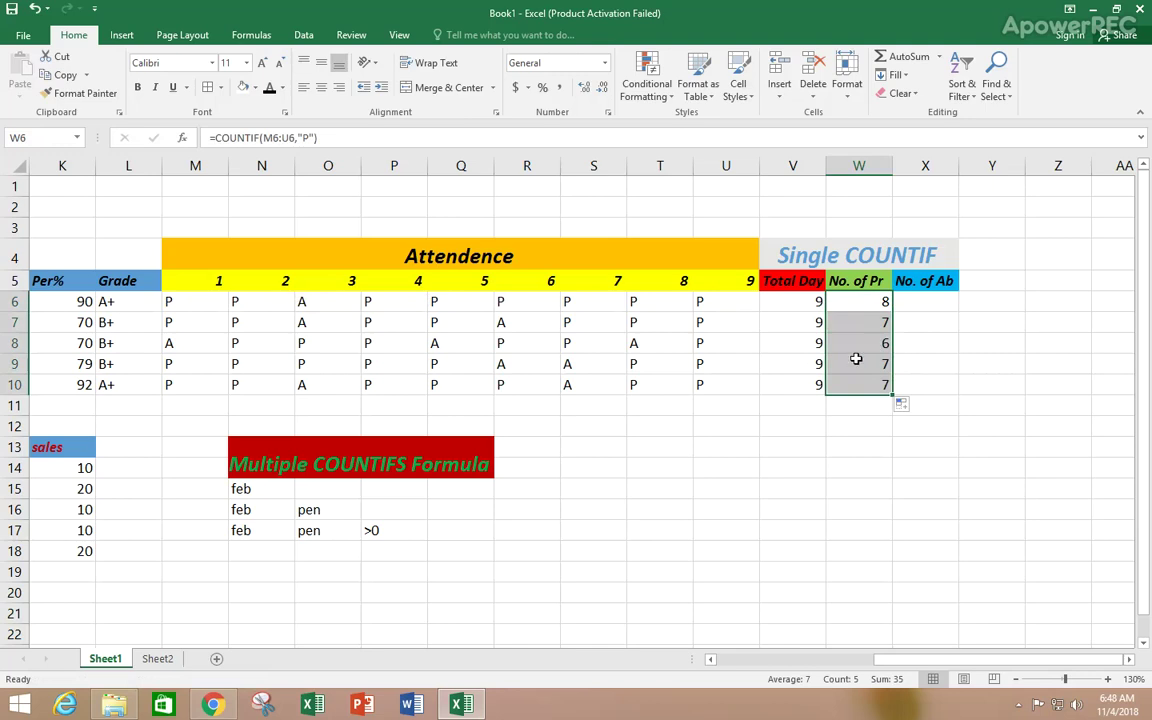
pyautogui.click(907, 320)
pyautogui.click(861, 323)
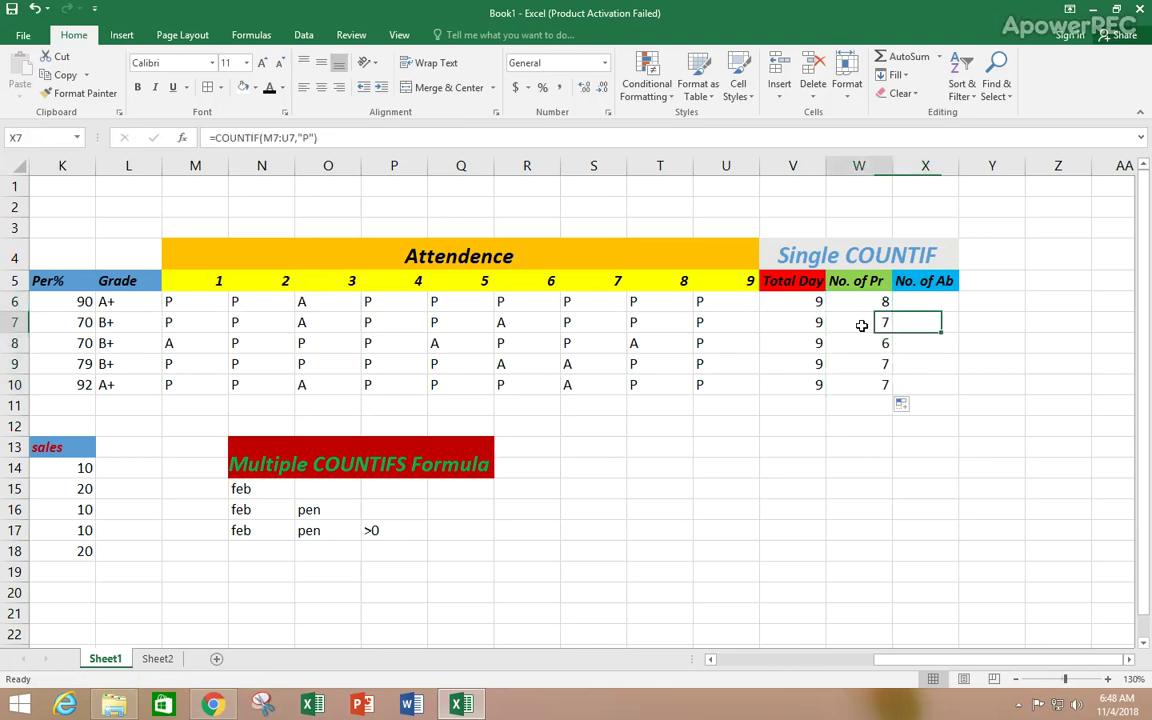
pyautogui.click(866, 342)
pyautogui.click(867, 364)
pyautogui.click(871, 385)
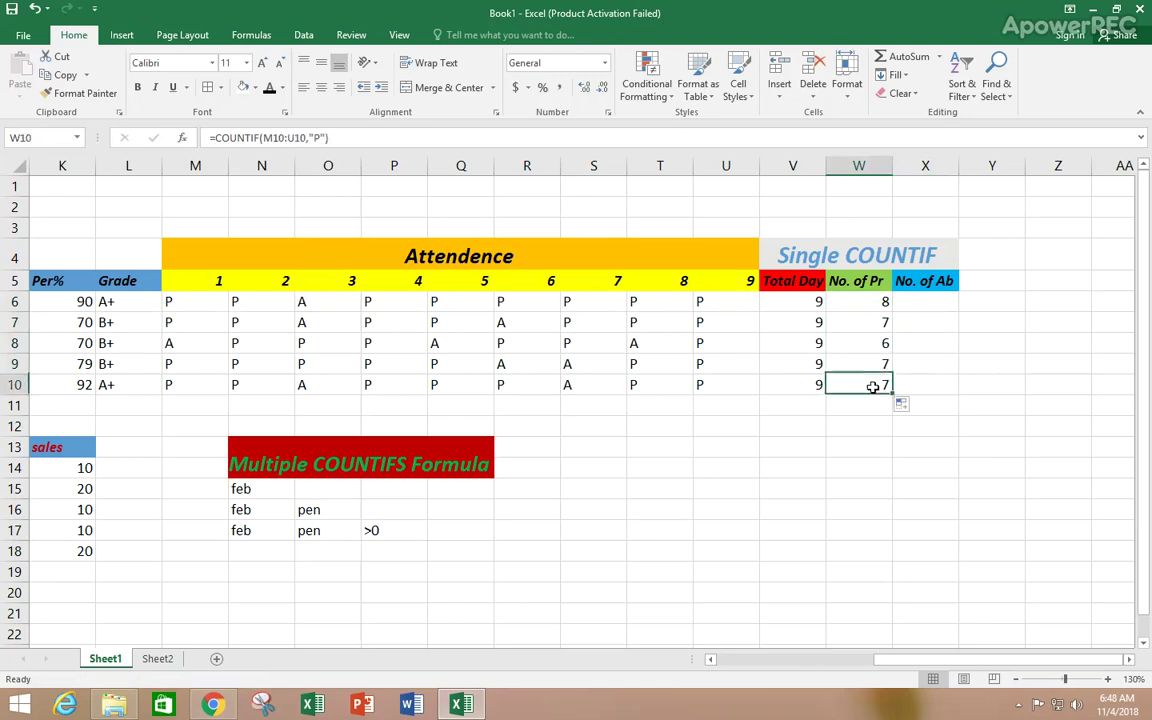
pyautogui.click(863, 303)
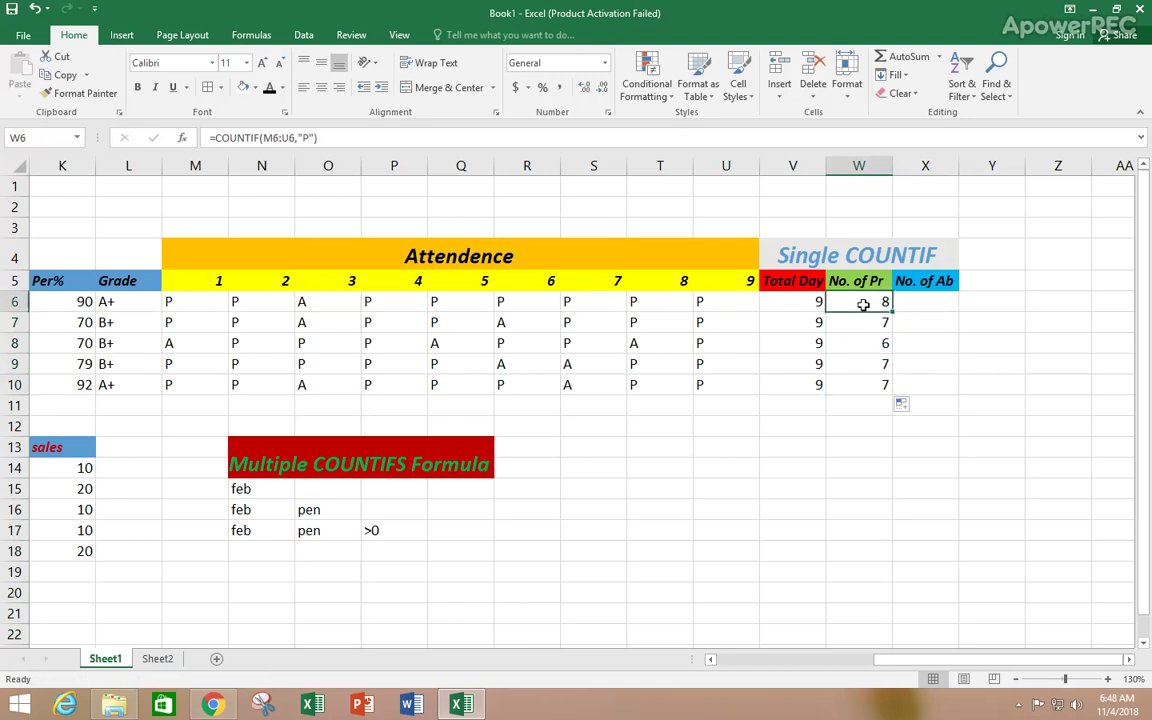
pyautogui.click(650, 301)
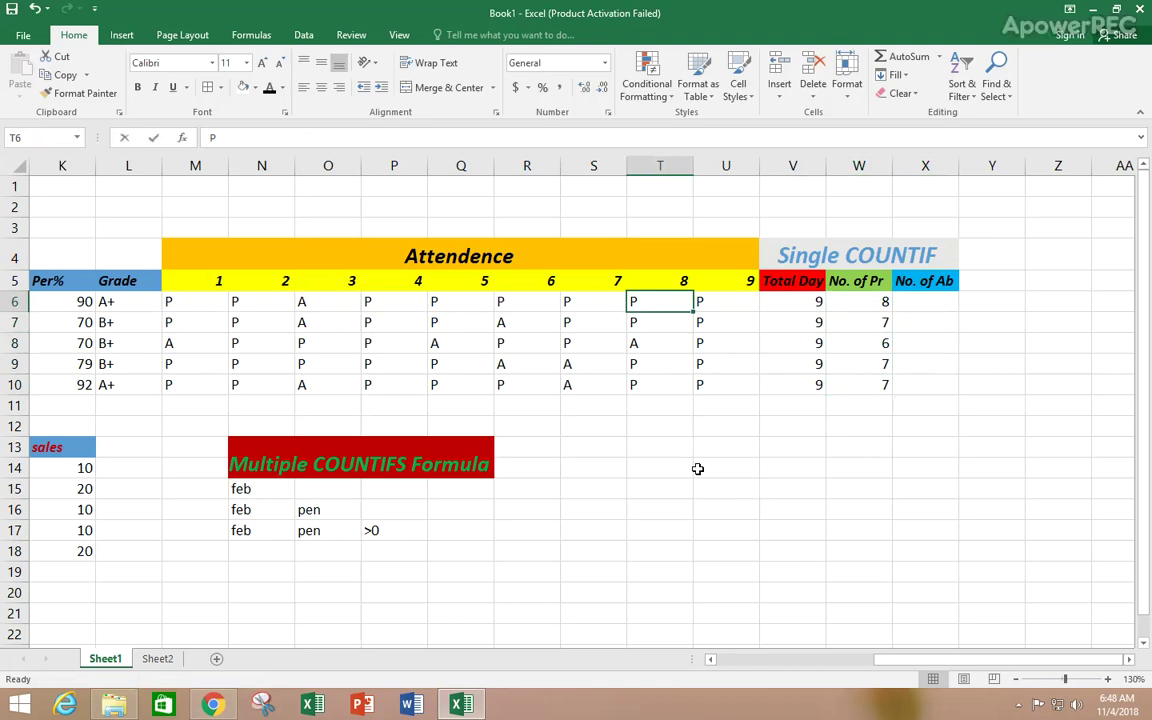
# Mark student one absent on day 8 and student two on day 7, then begin X6's formula
pyautogui.write('A')
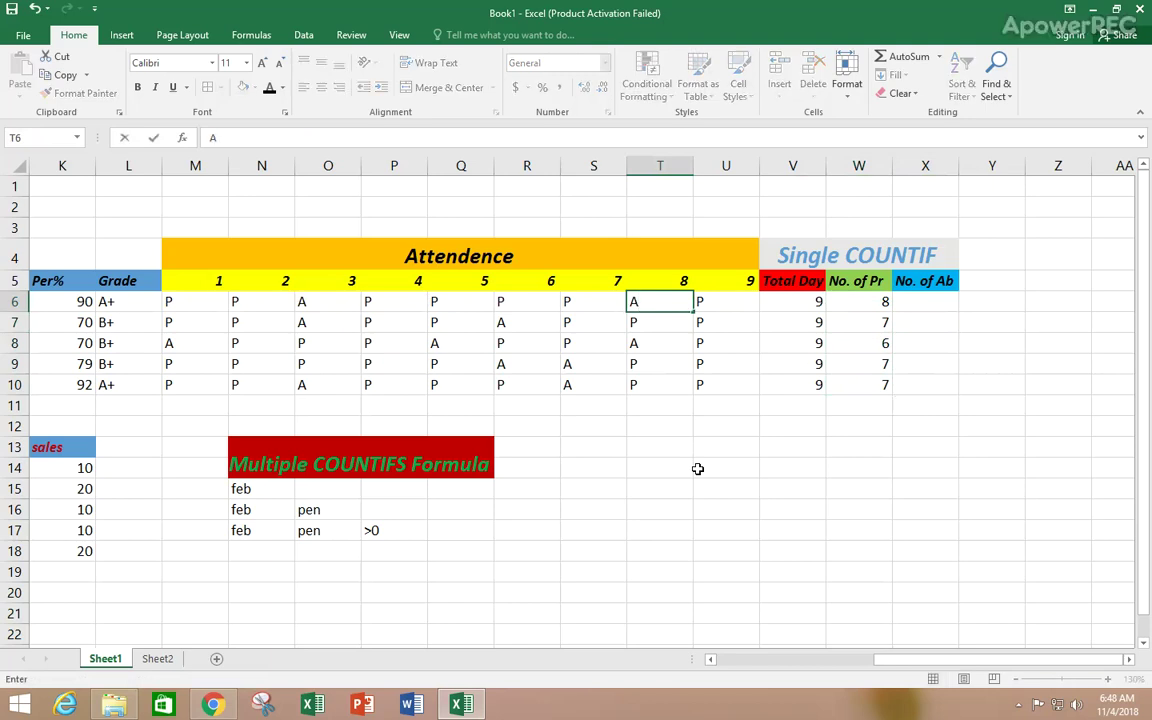
pyautogui.hotkey('ctrl', 'Return')
pyautogui.press('Down')
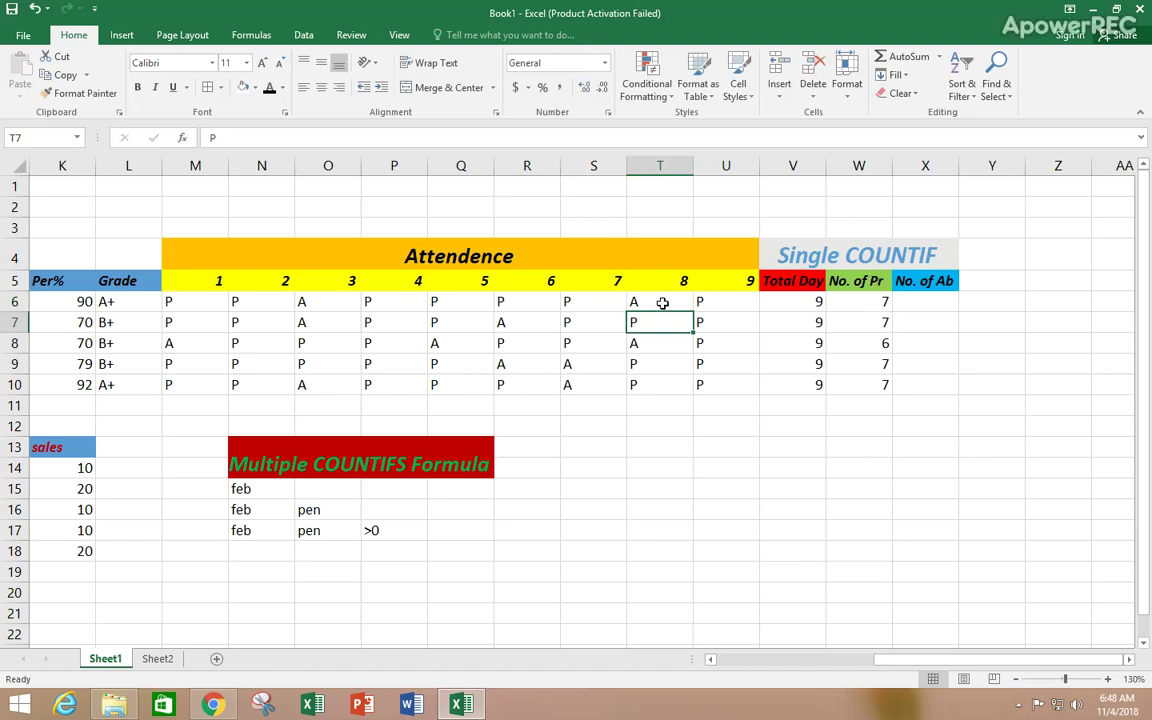
pyautogui.click(578, 327)
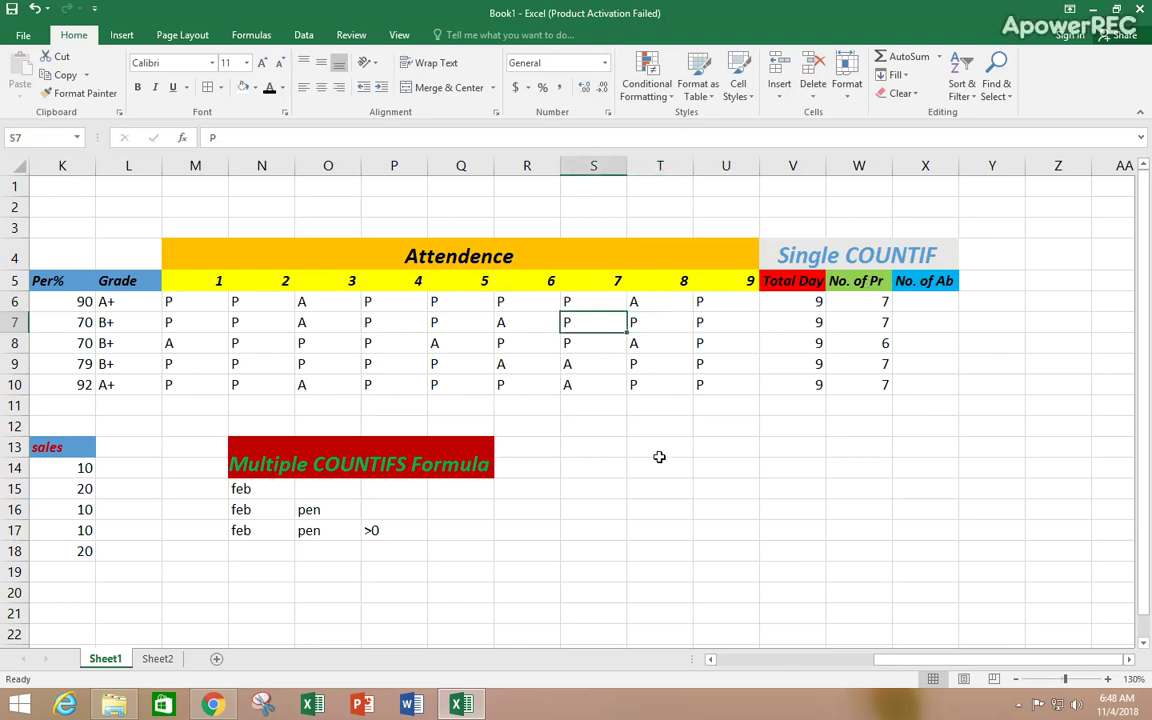
pyautogui.write('A')
pyautogui.press('Return')
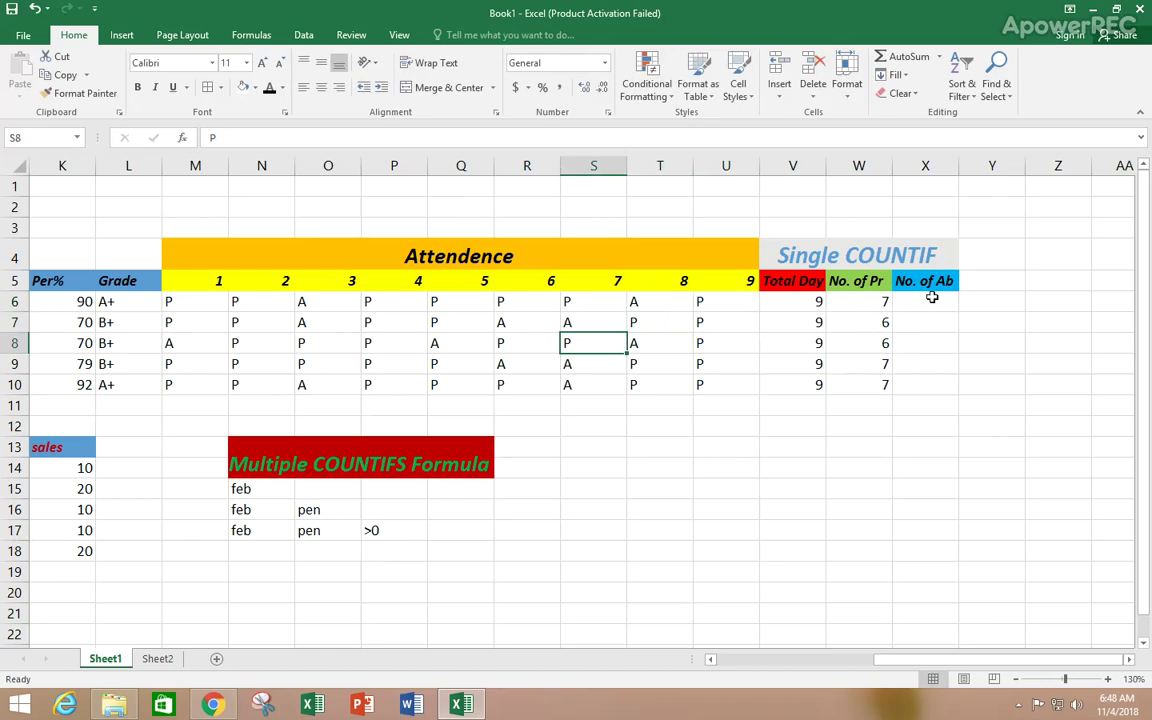
pyautogui.click(931, 300)
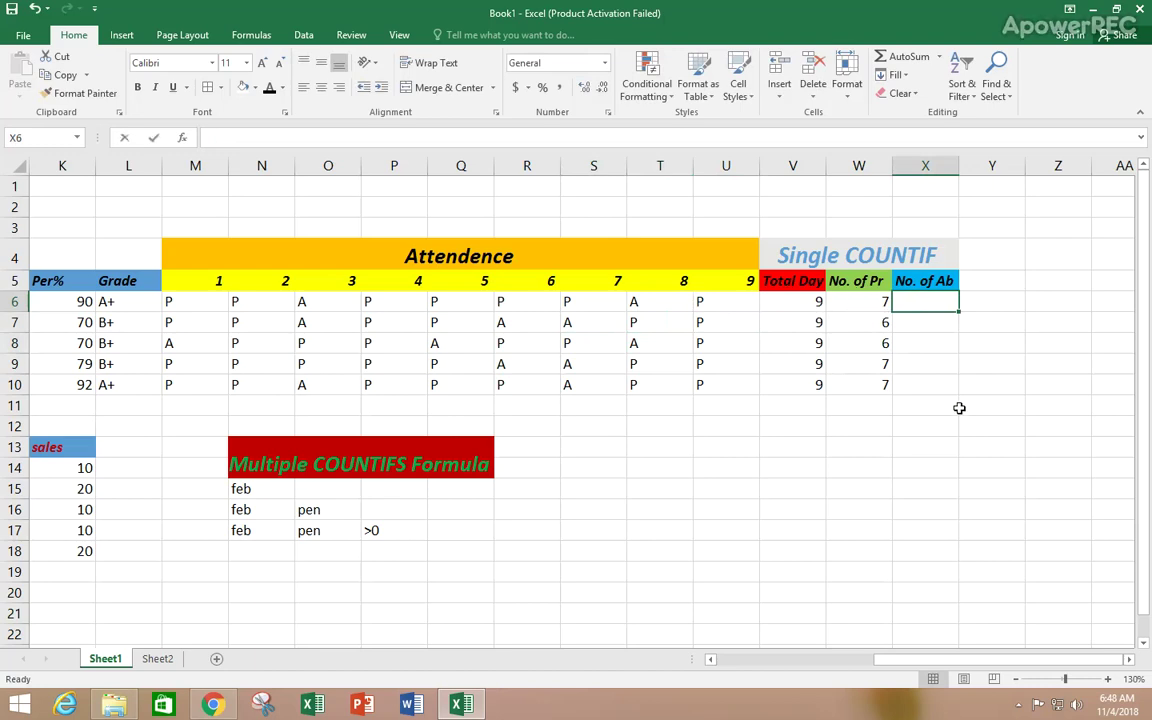
pyautogui.write('=')
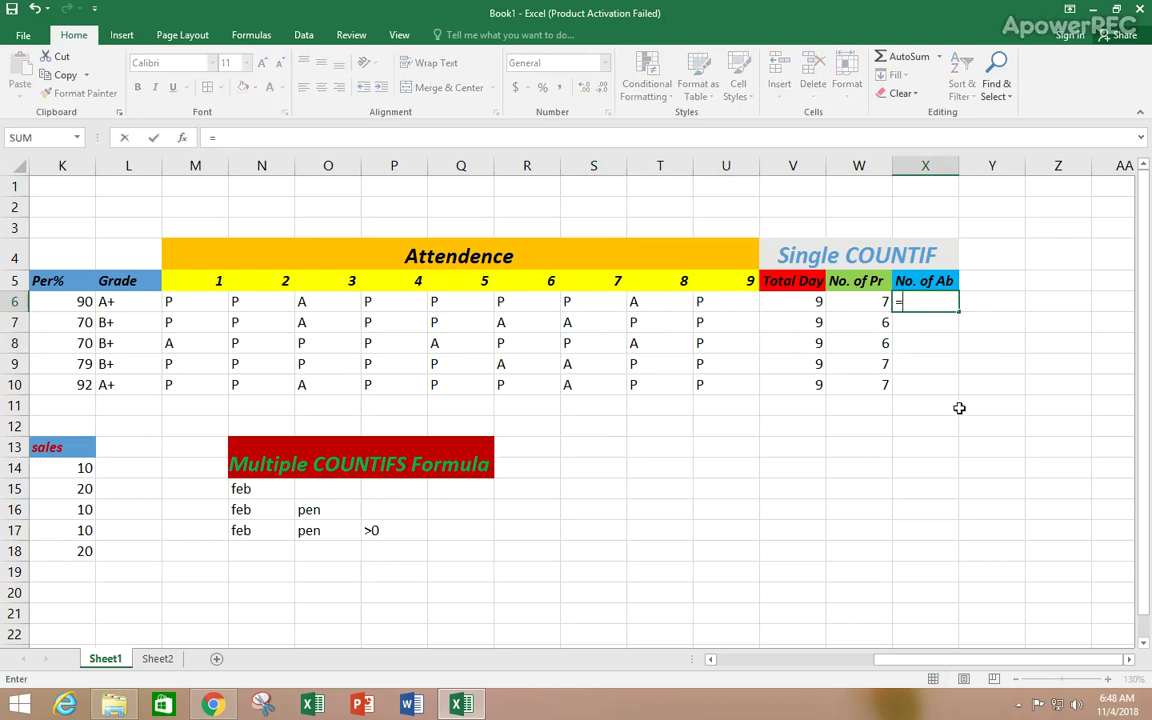
# Enter =V6-W6 in X6 and fill it down to X10, giving 2, 3, 3, 2, 2
pyautogui.click(805, 302)
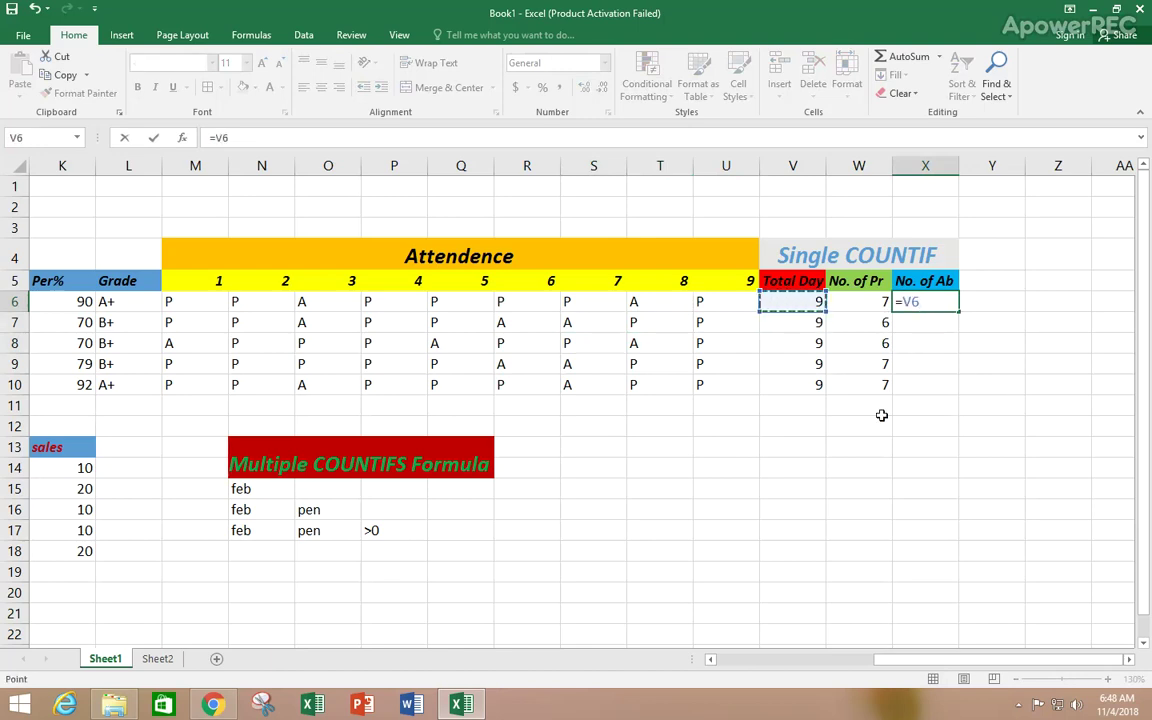
pyautogui.write('-')
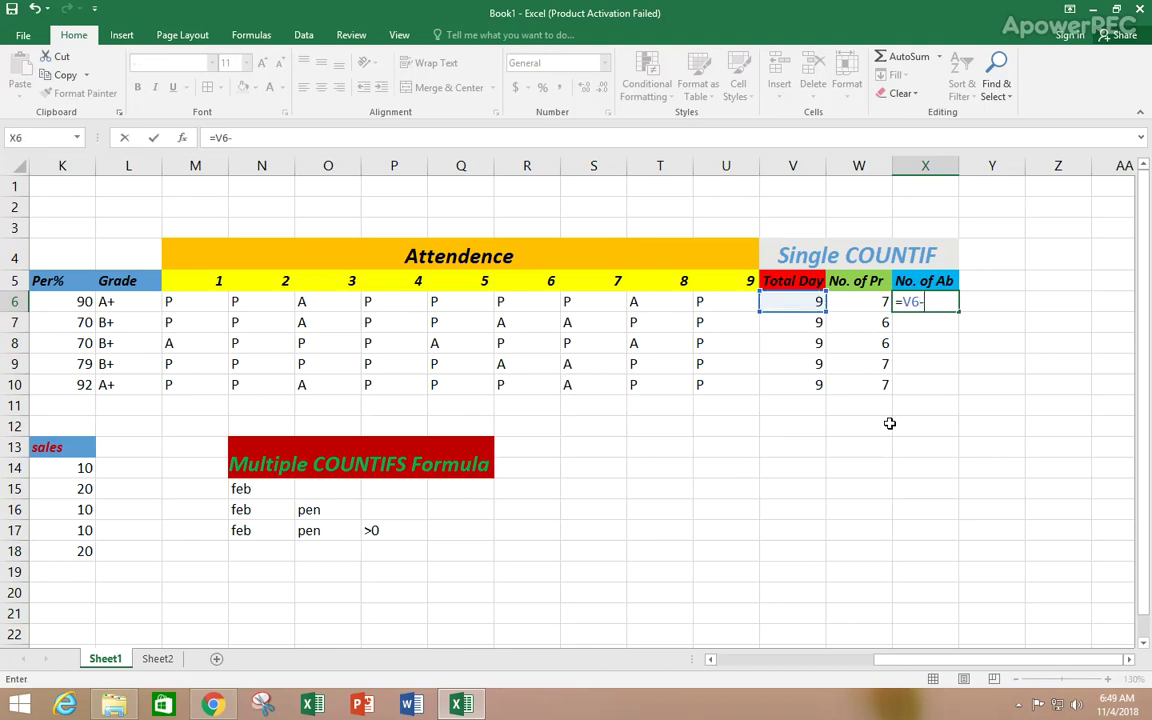
pyautogui.click(878, 301)
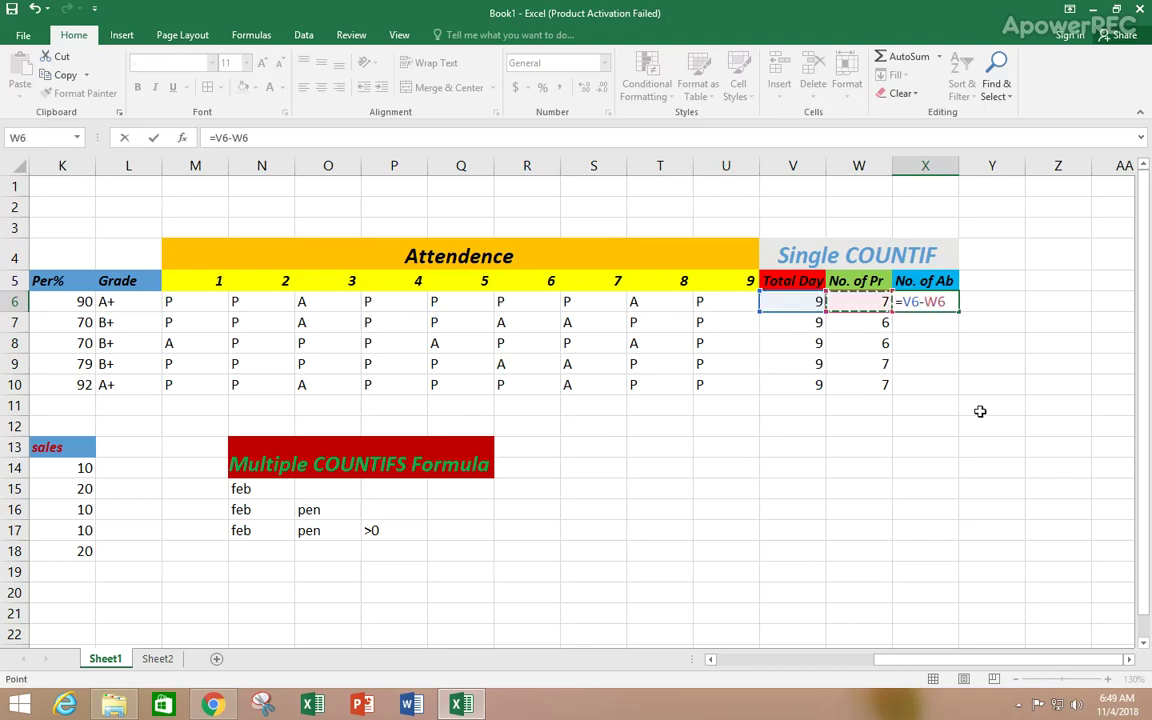
pyautogui.press('Return')
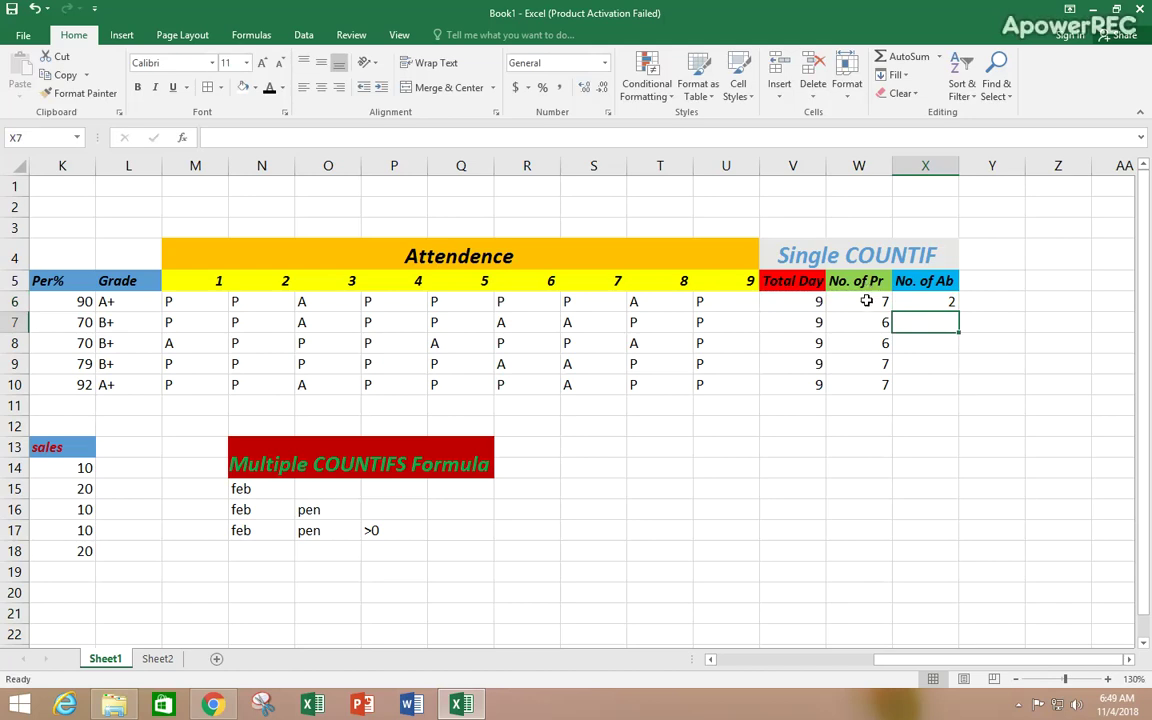
pyautogui.click(915, 303)
pyautogui.moveTo(958, 312); pyautogui.dragTo(958, 388)
pyautogui.click(995, 316)
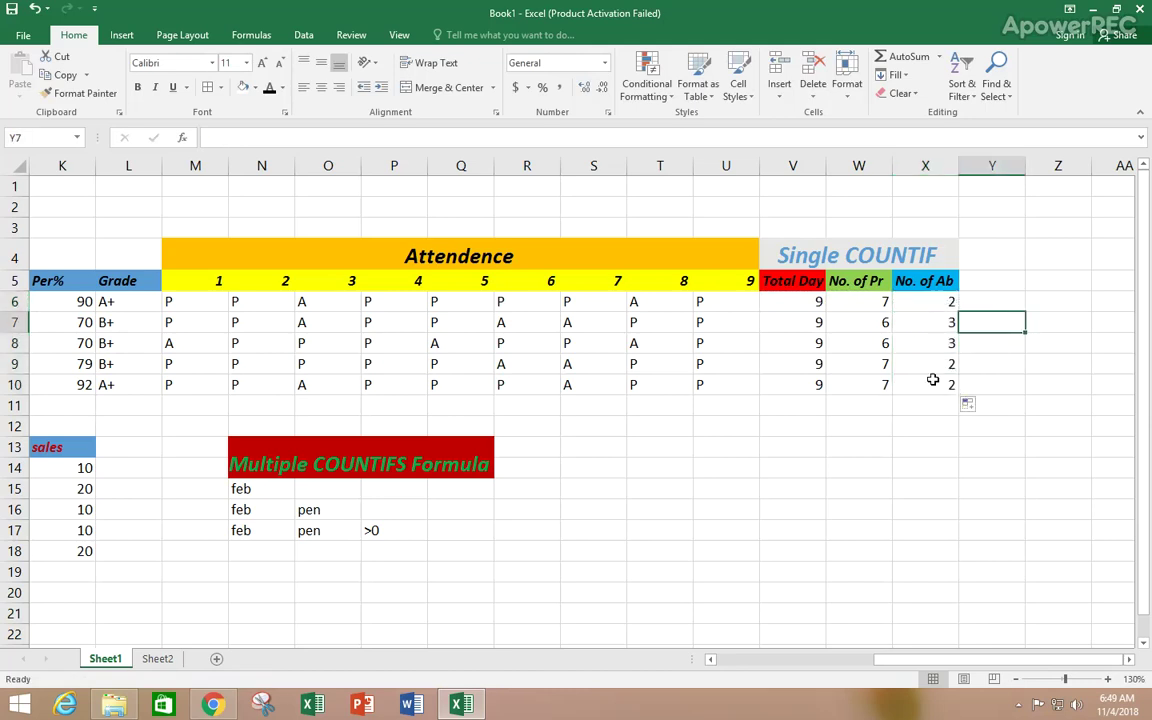
# Review the day-count columns and the second and third students' absence formulas and marks
pyautogui.moveTo(800, 301); pyautogui.dragTo(916, 387)
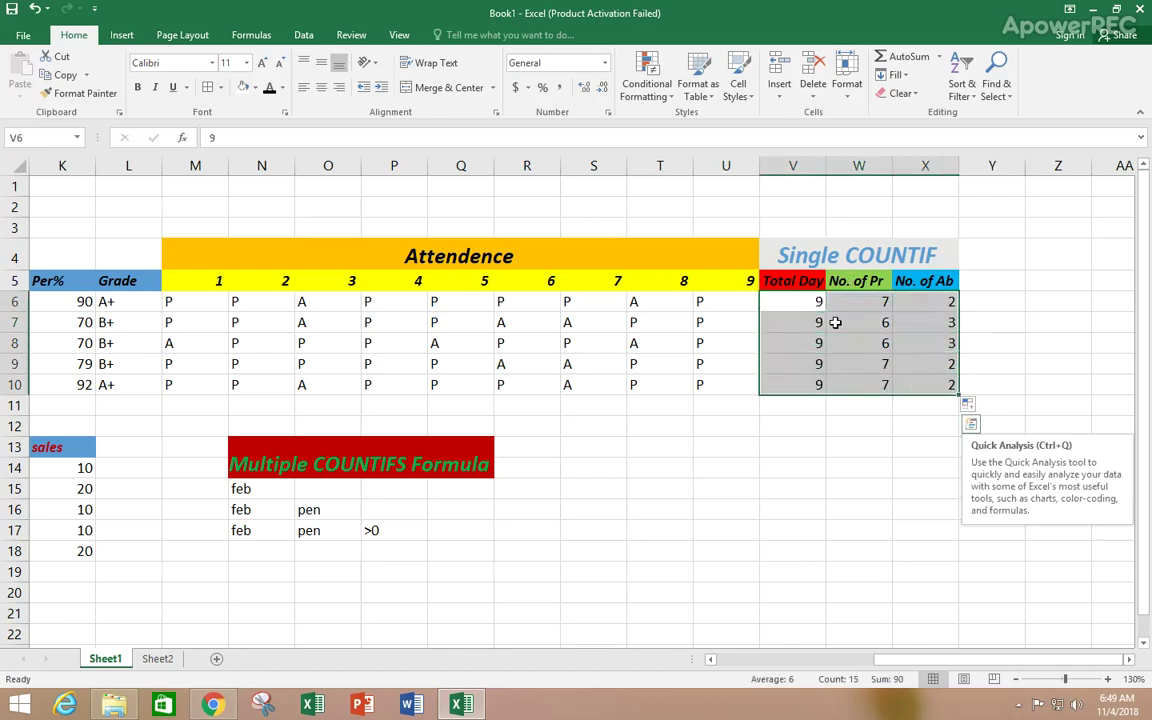
pyautogui.click(983, 344)
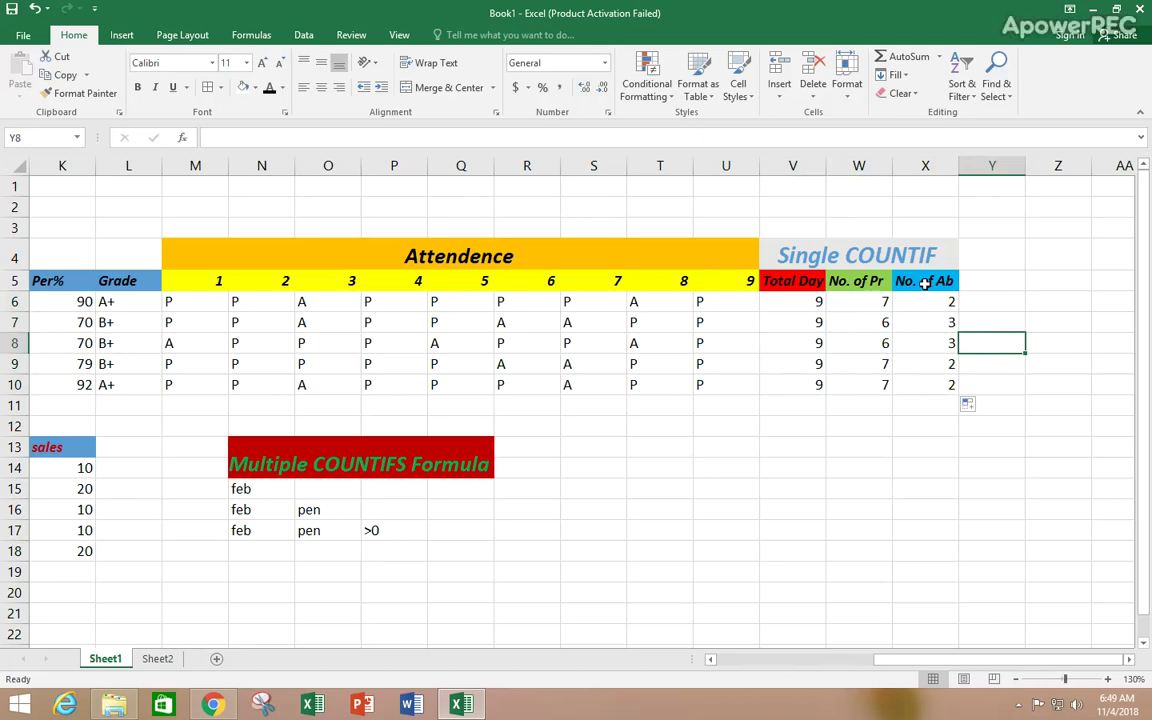
pyautogui.click(900, 345)
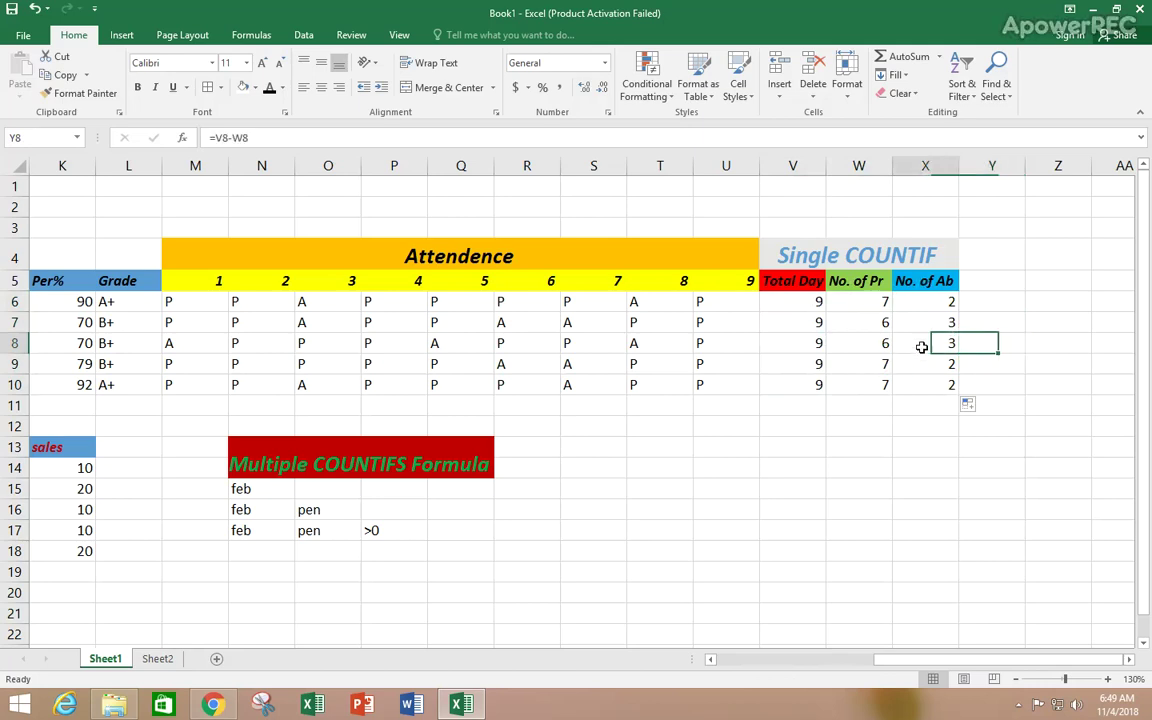
pyautogui.click(865, 343)
pyautogui.click(607, 341)
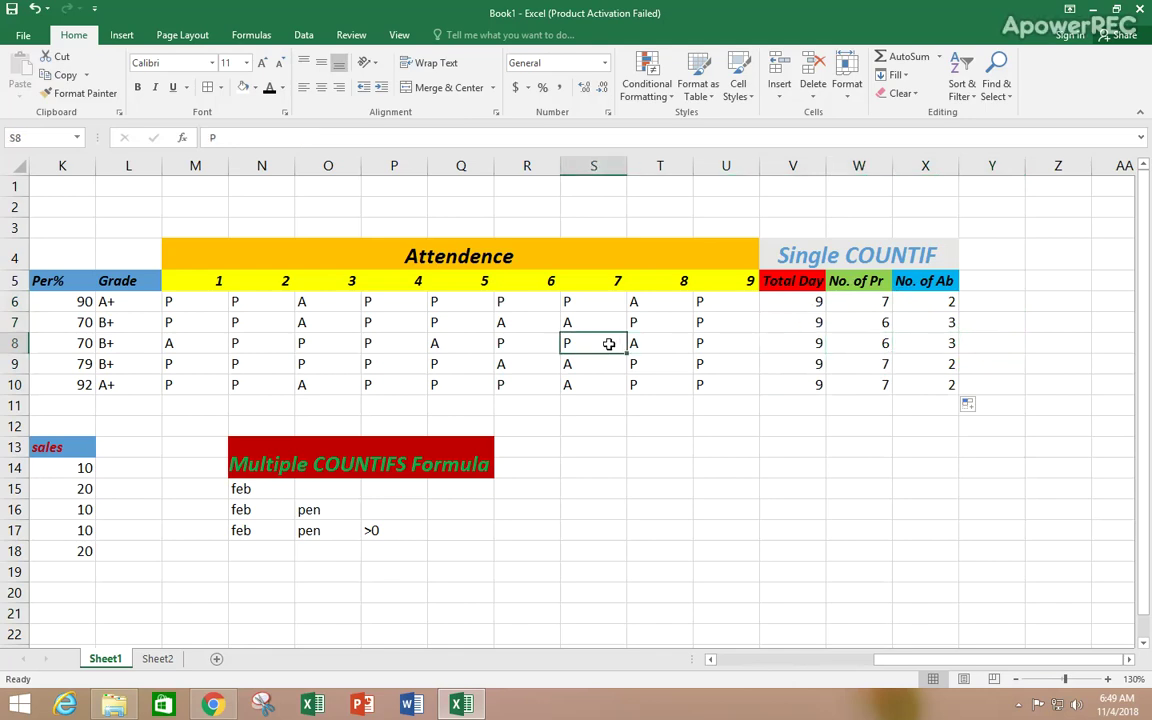
pyautogui.click(862, 343)
pyautogui.click(910, 345)
pyautogui.click(917, 327)
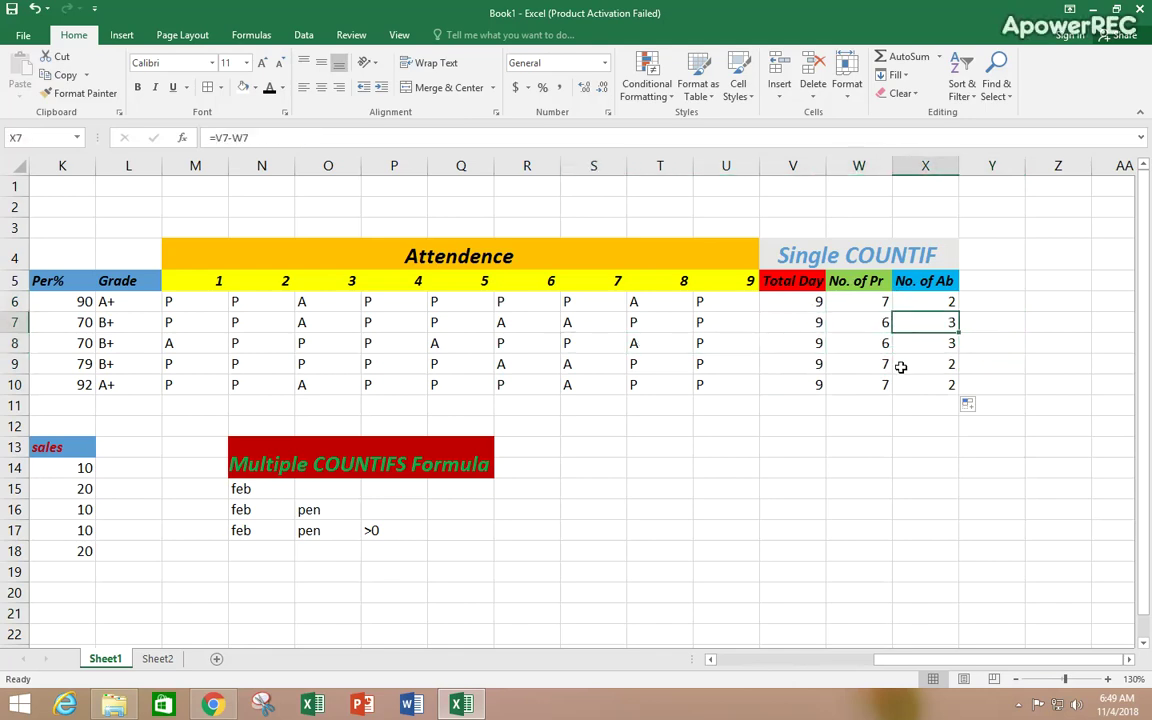
pyautogui.click(395, 505)
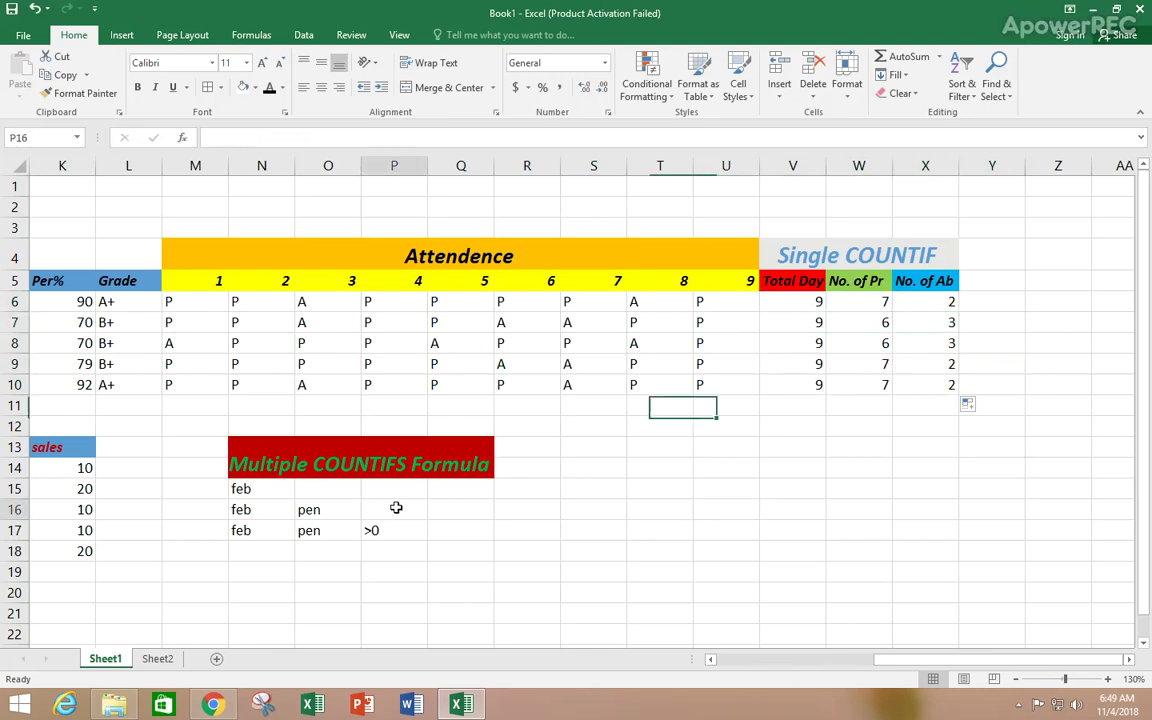
pyautogui.moveTo(910, 664); pyautogui.dragTo(840, 663)
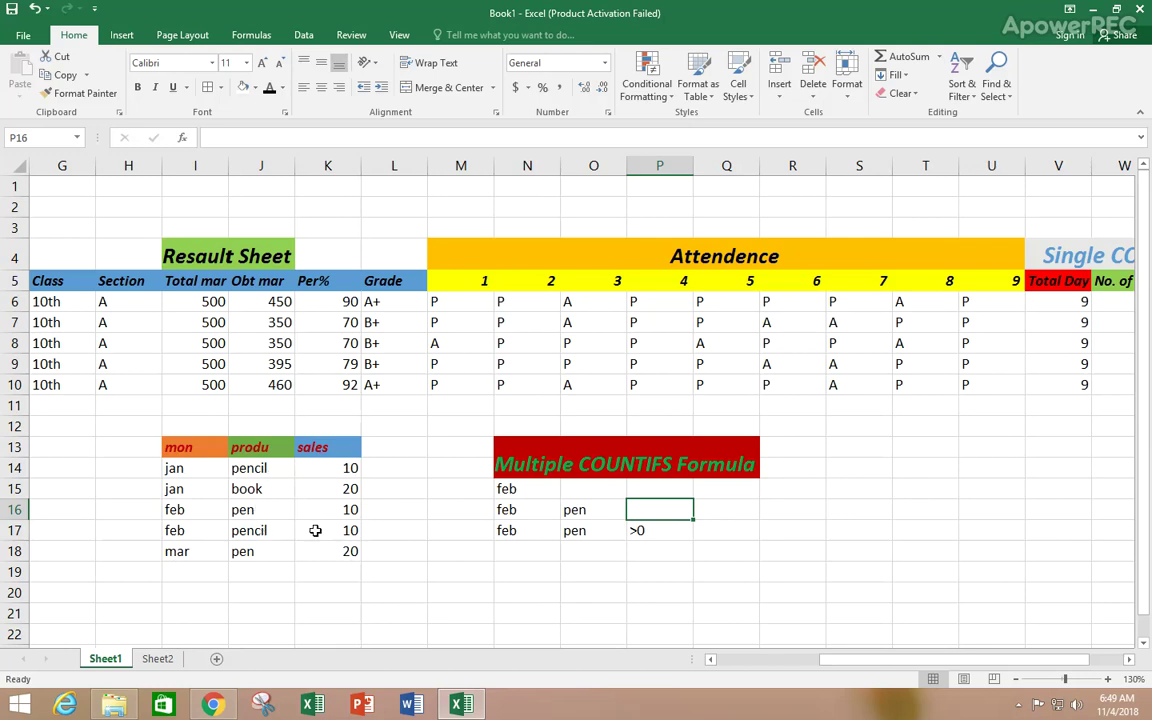
# Select Q15, the result cell beside the feb criterion in the Multiple COUNTIFS block
pyautogui.click(725, 494)
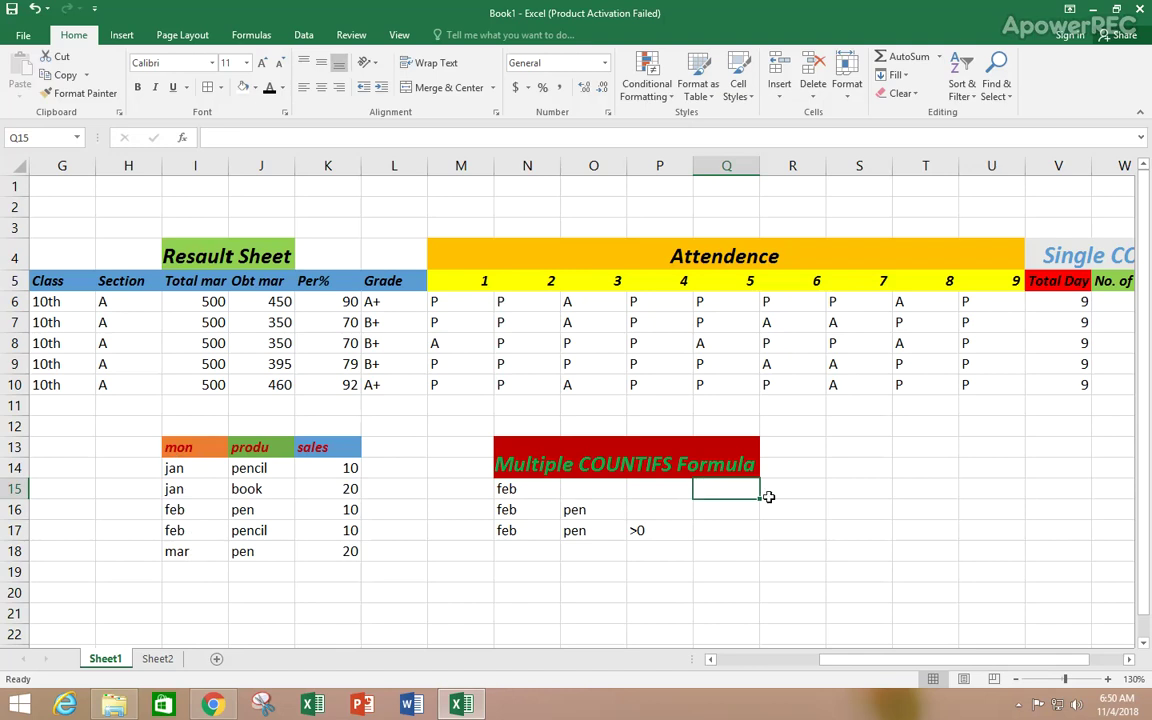
# Enter =COUNTIFS(I14:I18,N15) in Q15, counting 2 February sales rows
pyautogui.write('=')
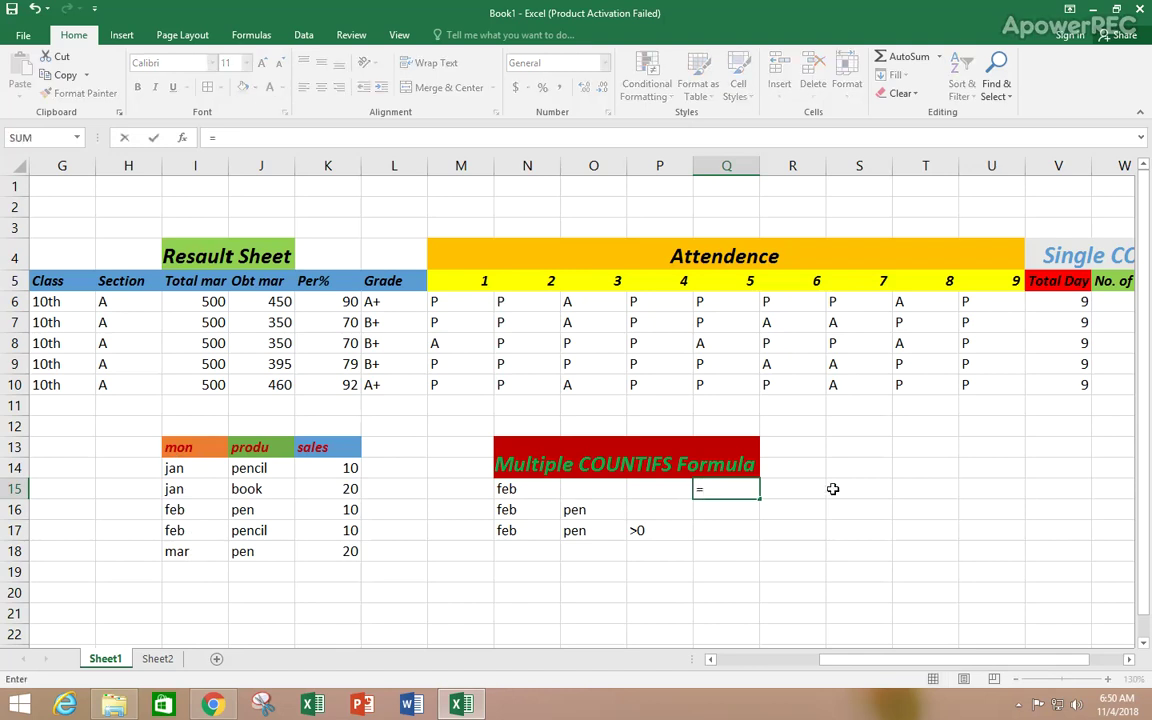
pyautogui.write('COUNTS')
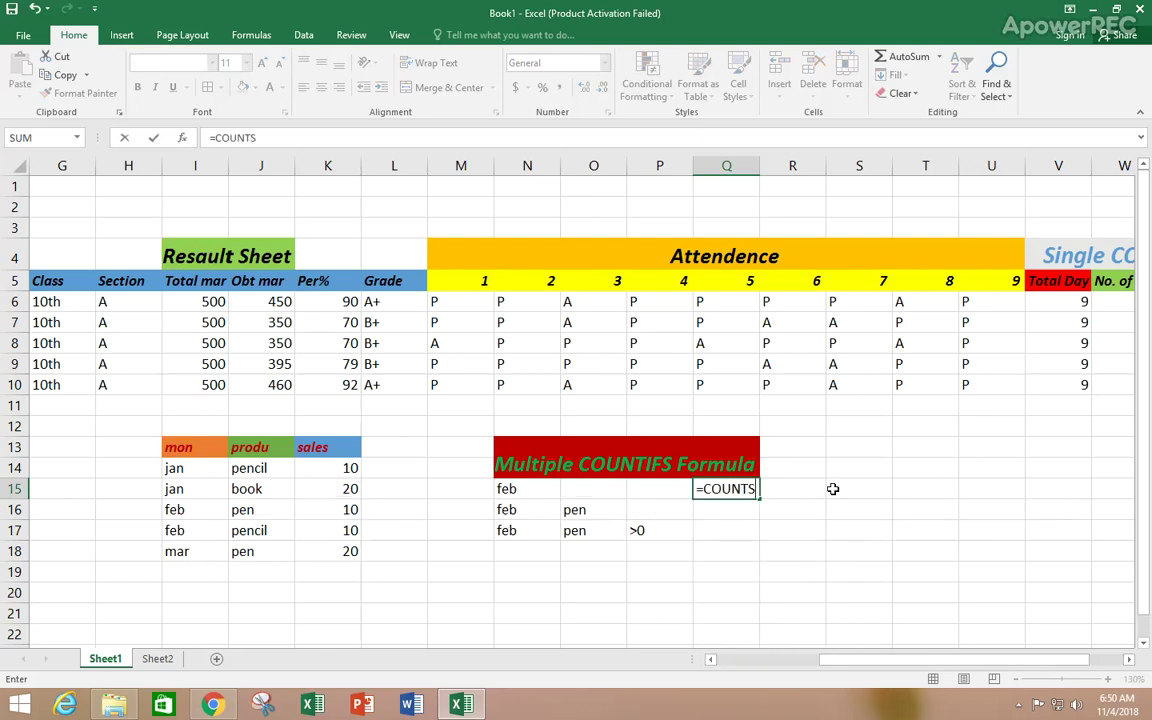
pyautogui.press('BackSpace')
pyautogui.write('IFS(')
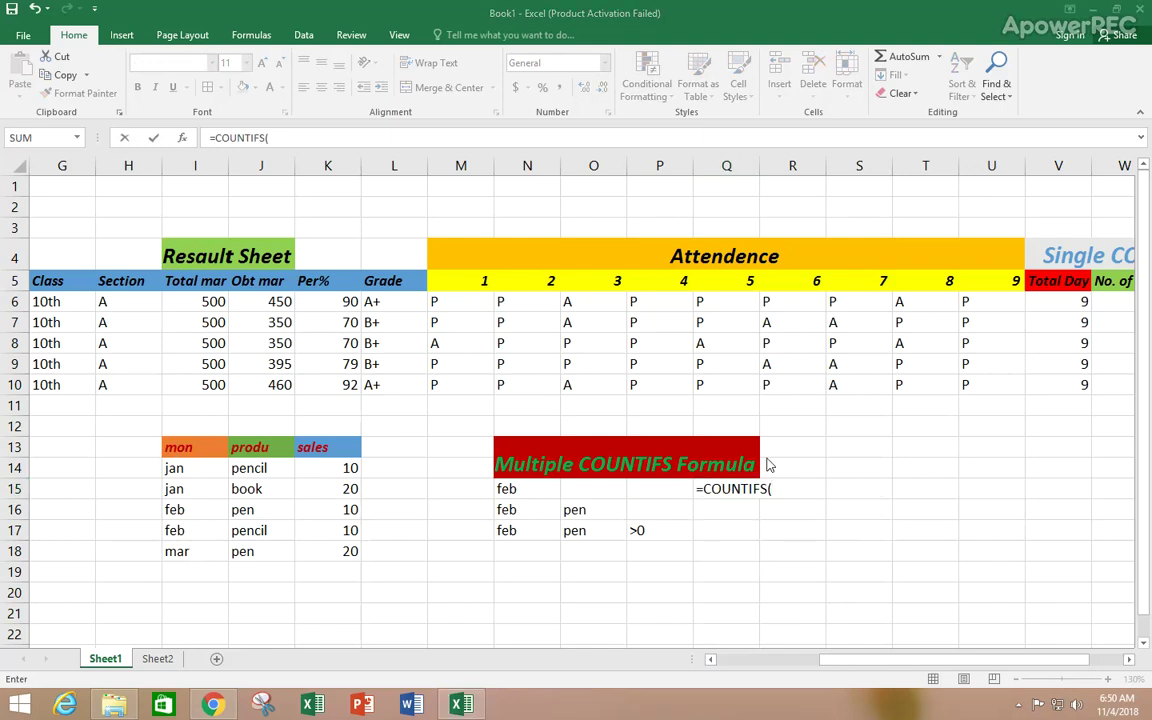
pyautogui.click(772, 490)
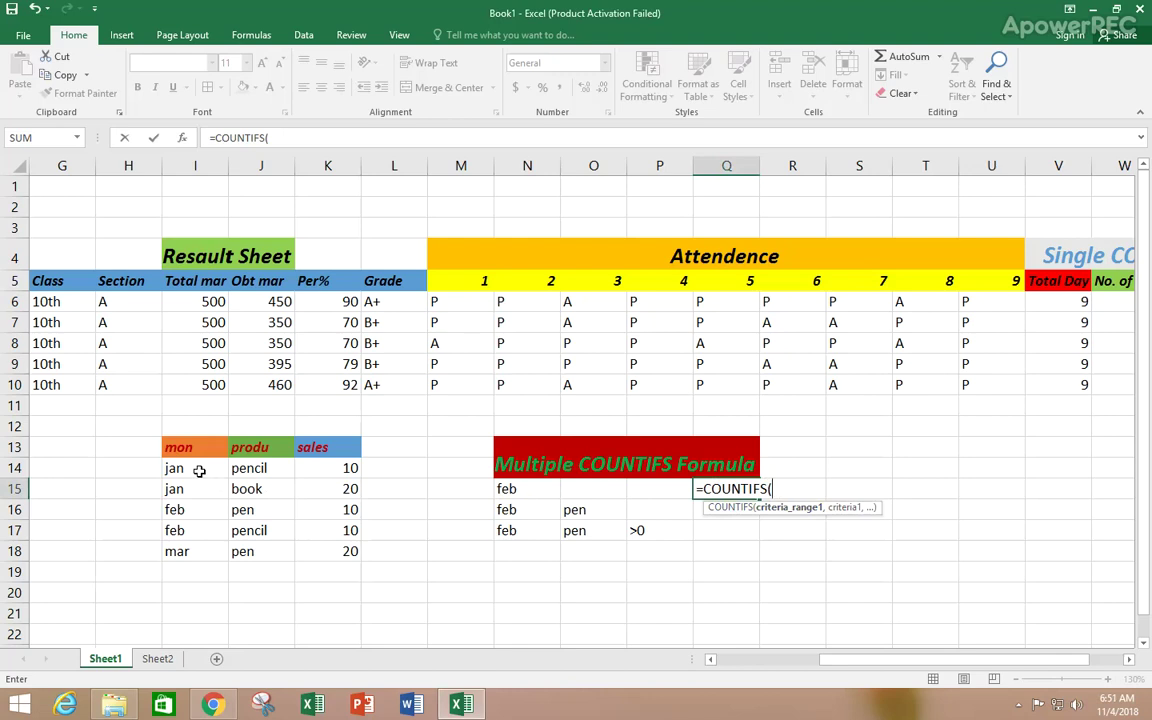
pyautogui.moveTo(199, 471); pyautogui.dragTo(198, 550)
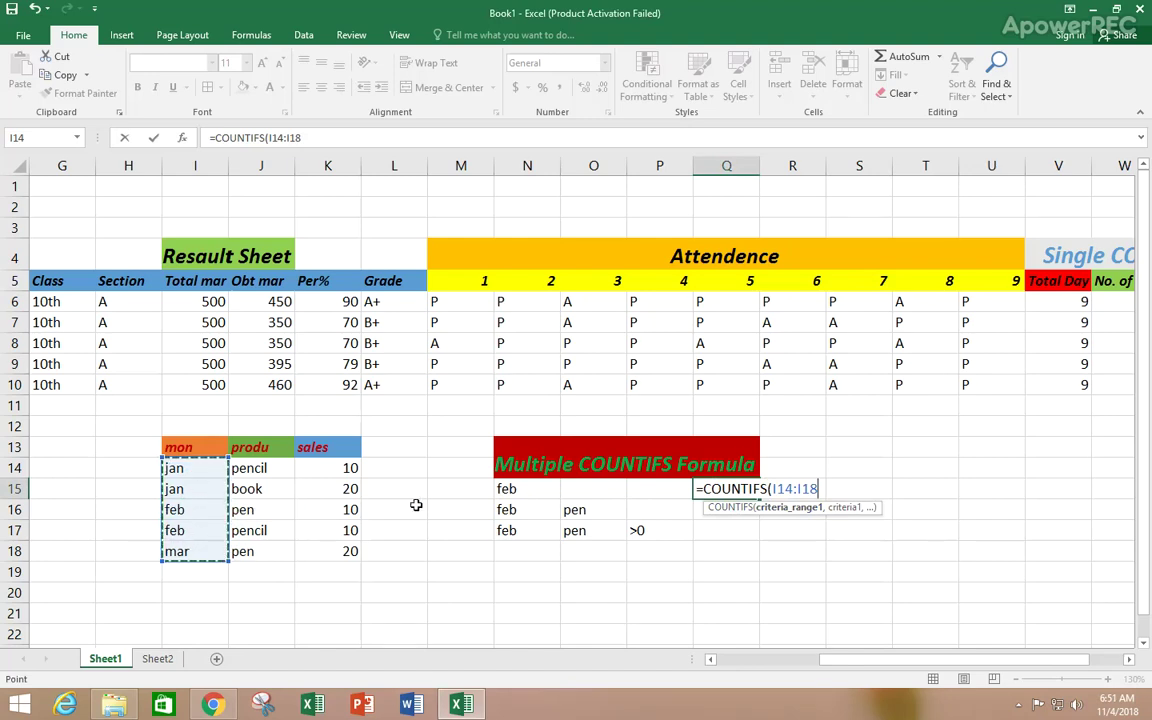
pyautogui.write(',')
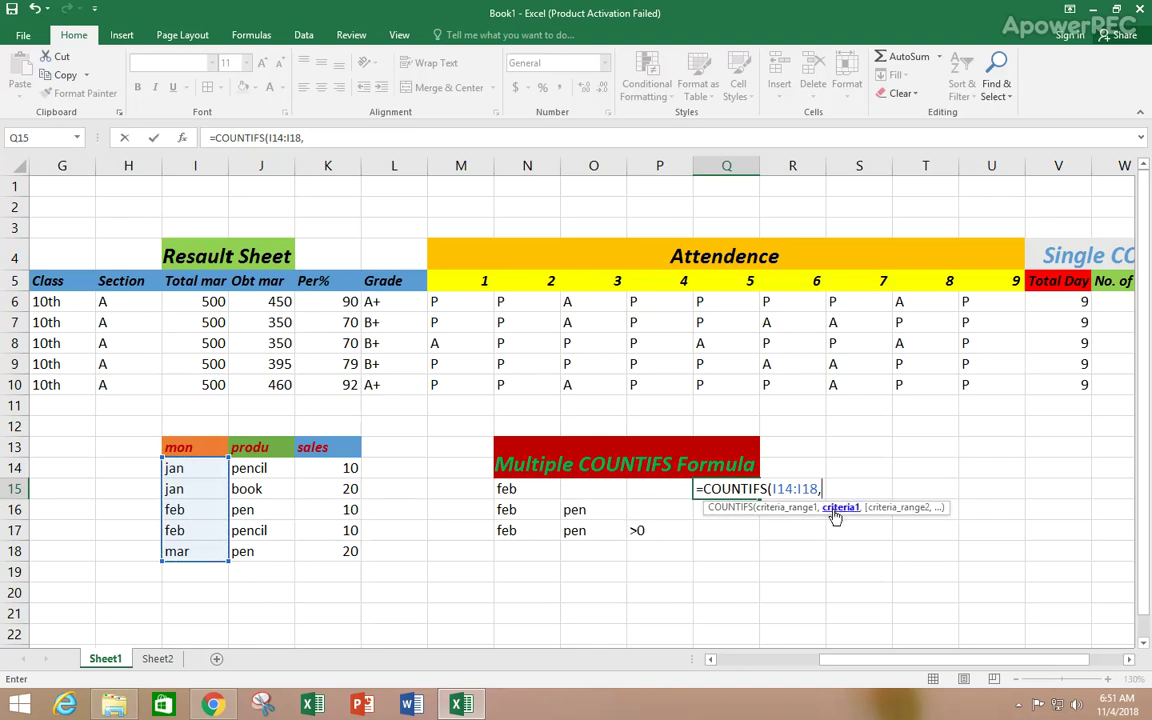
pyautogui.click(526, 489)
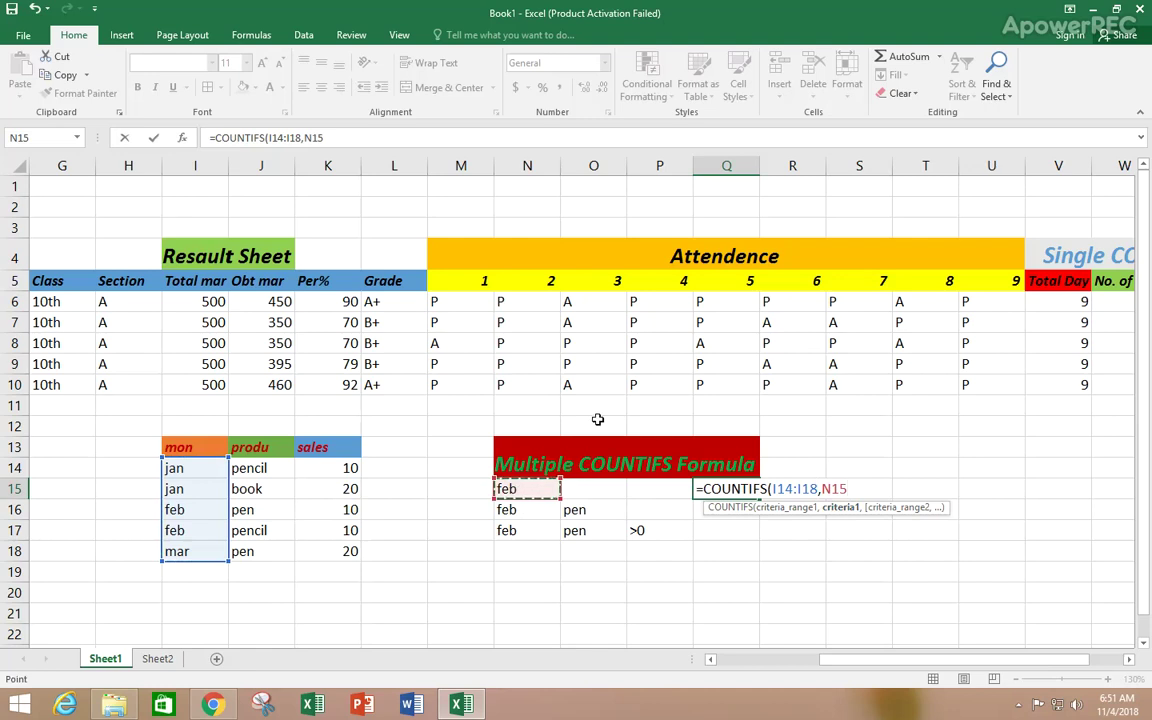
pyautogui.write(')')
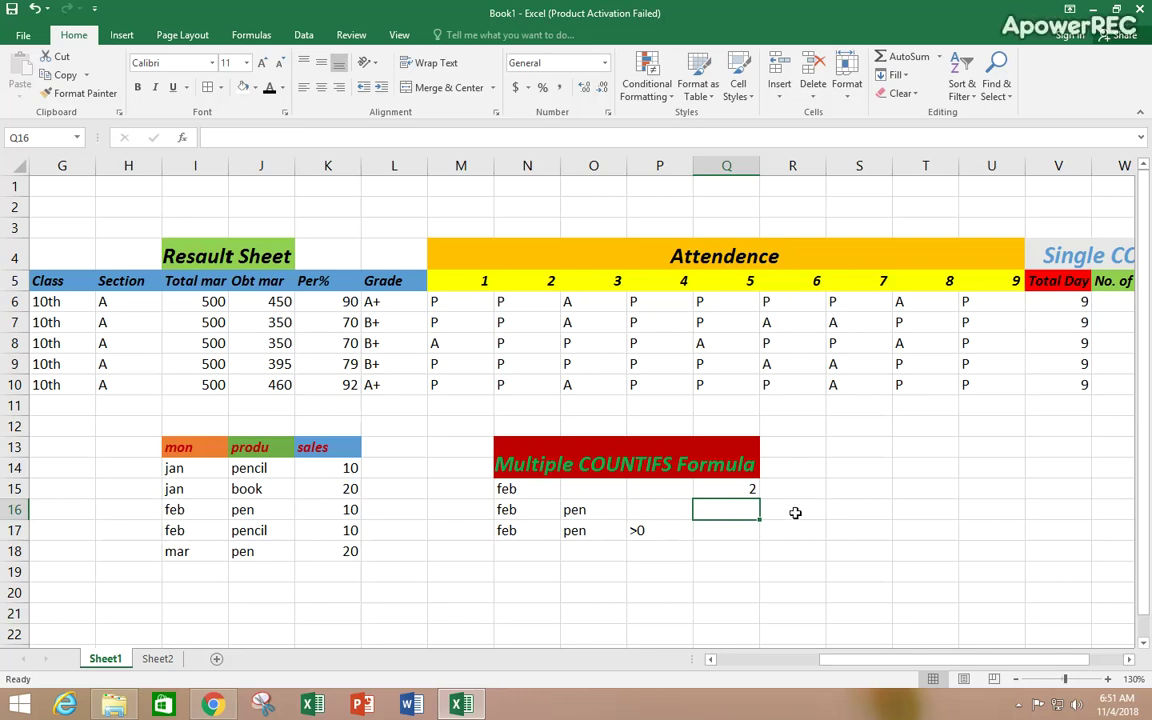
pyautogui.click(535, 489)
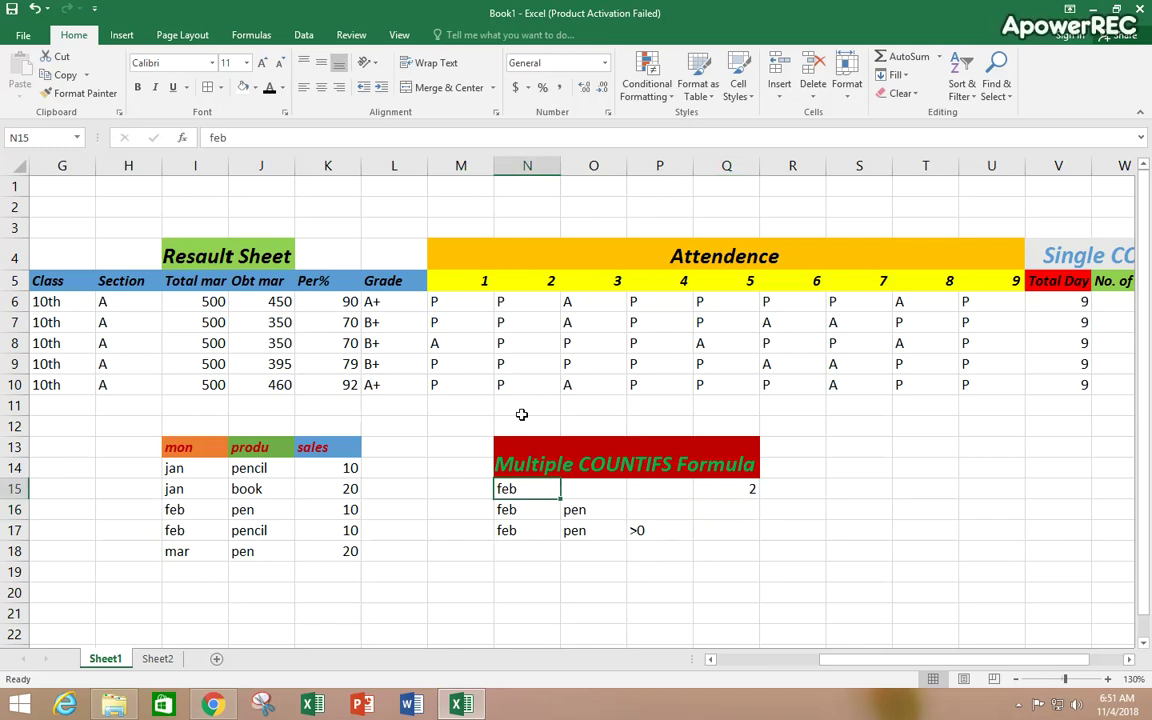
pyautogui.write('mar')
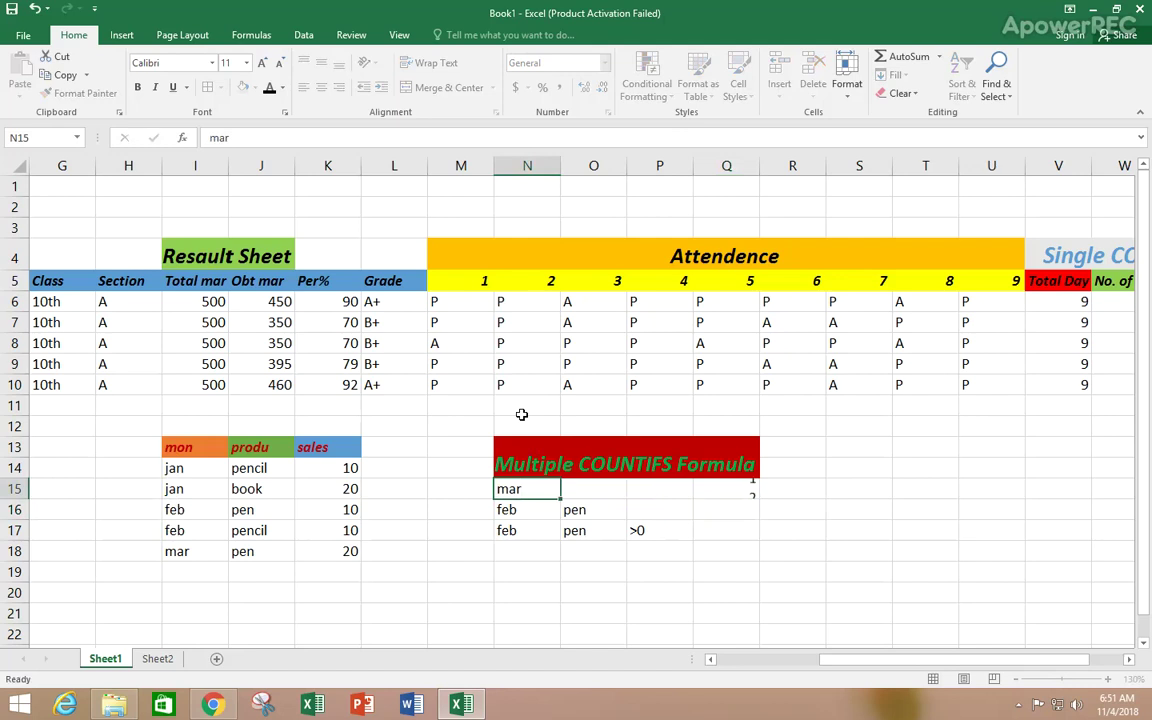
pyautogui.press('Return')
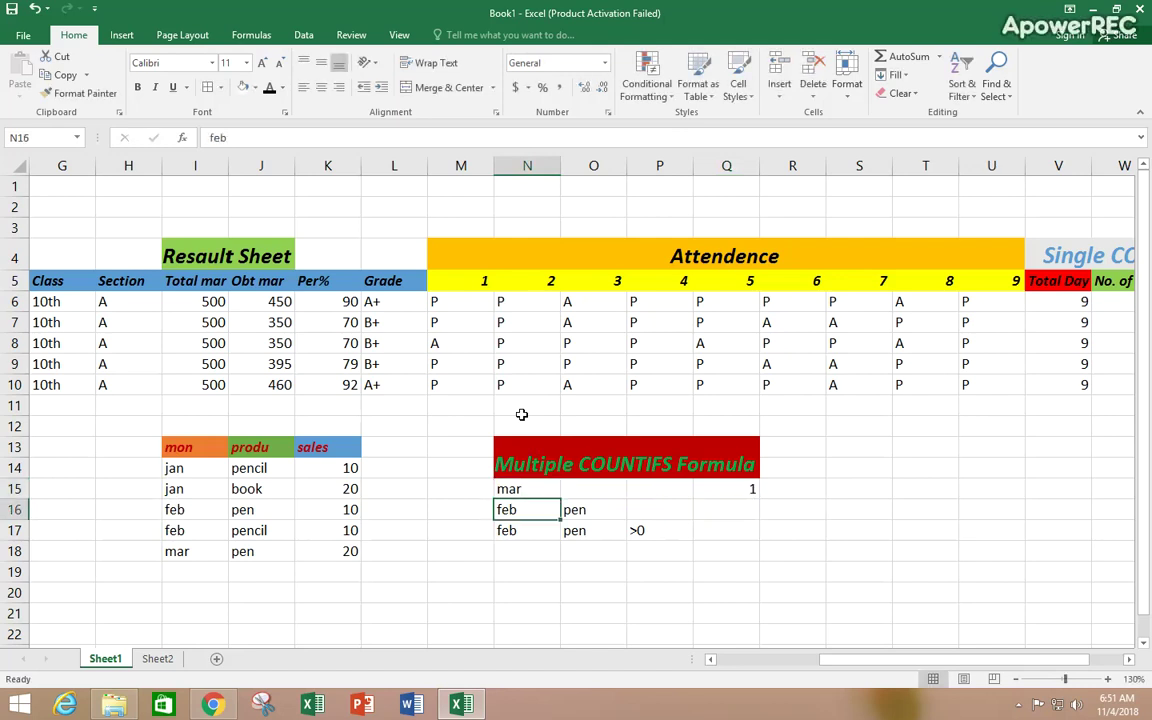
pyautogui.click(543, 491)
pyautogui.click(725, 490)
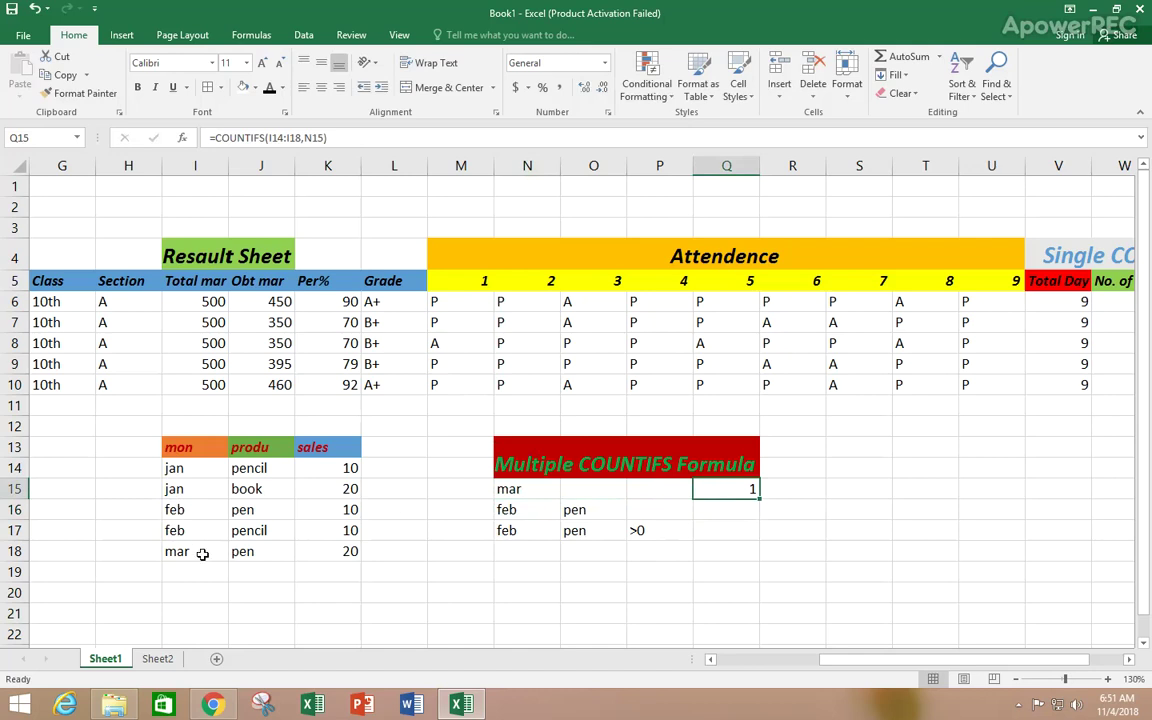
pyautogui.click(511, 490)
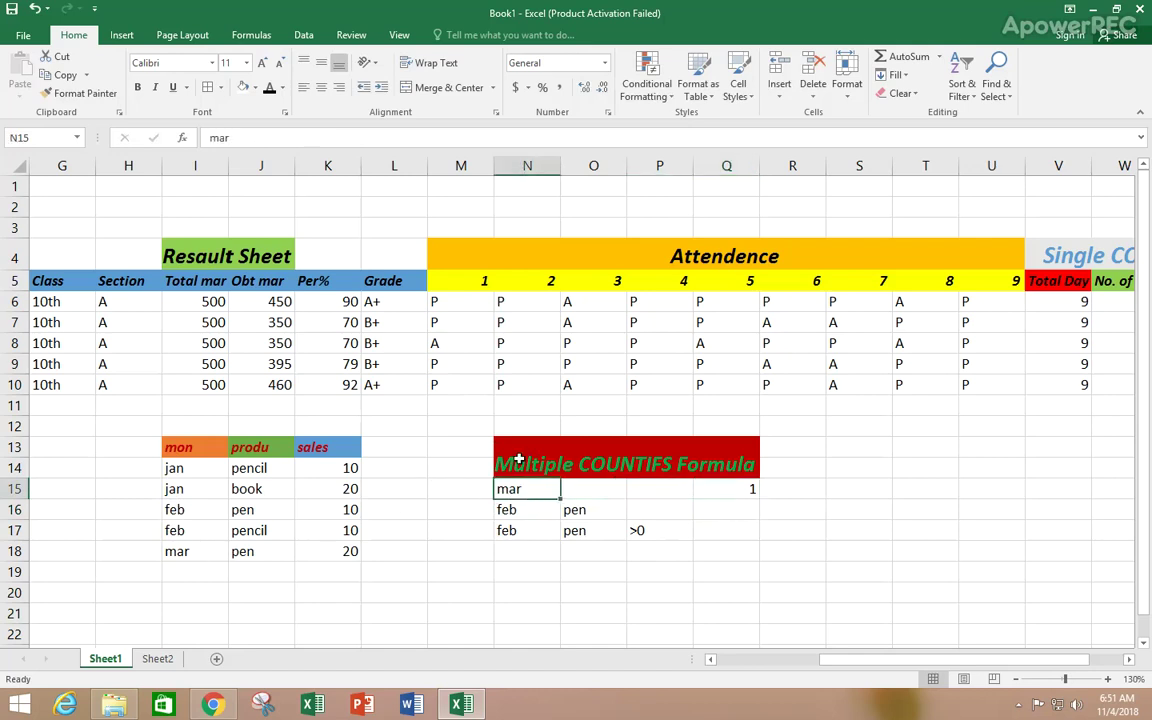
pyautogui.click(728, 514)
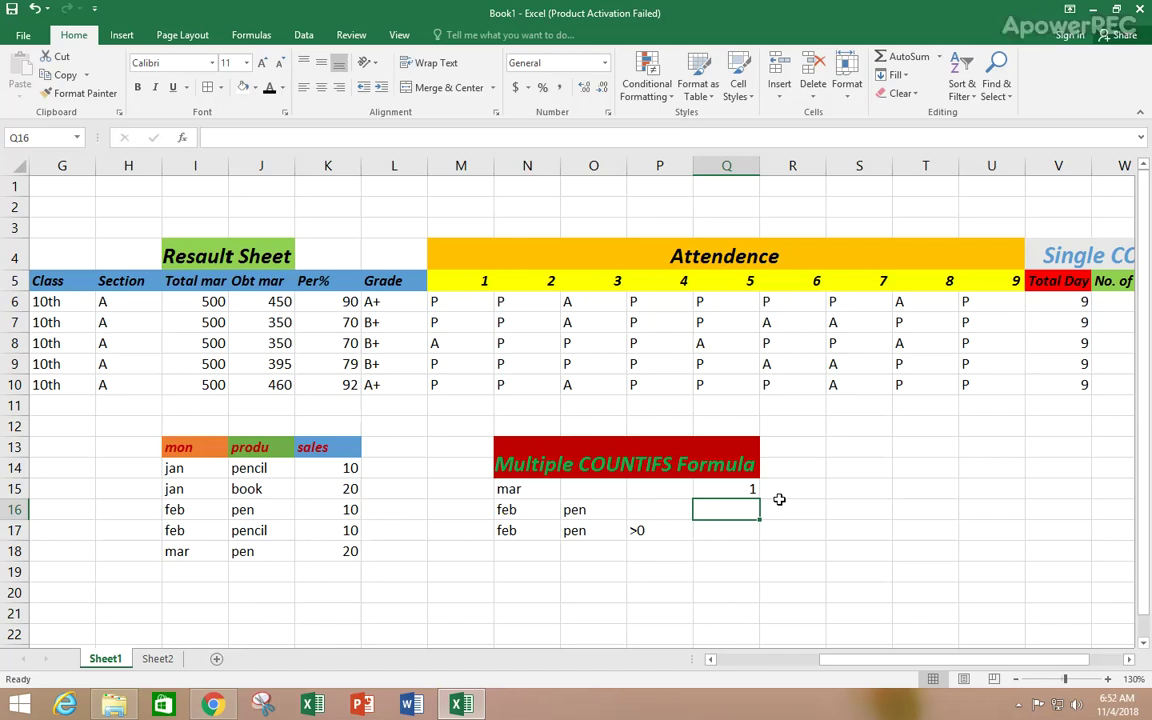
# Enter =COUNTIFS(I14:I18,N16,J14:J18,O16) in Q16, returning 1 for feb with pen
pyautogui.write('=COUNTS')
pyautogui.press('BackSpace')
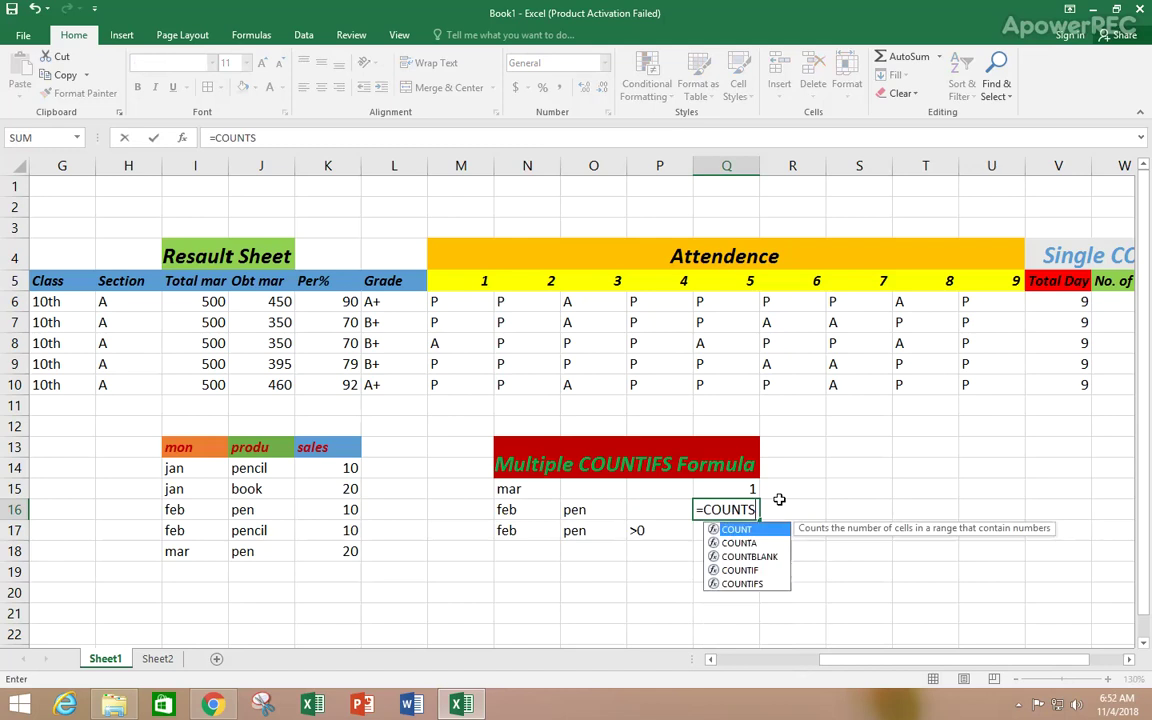
pyautogui.write('IFS')
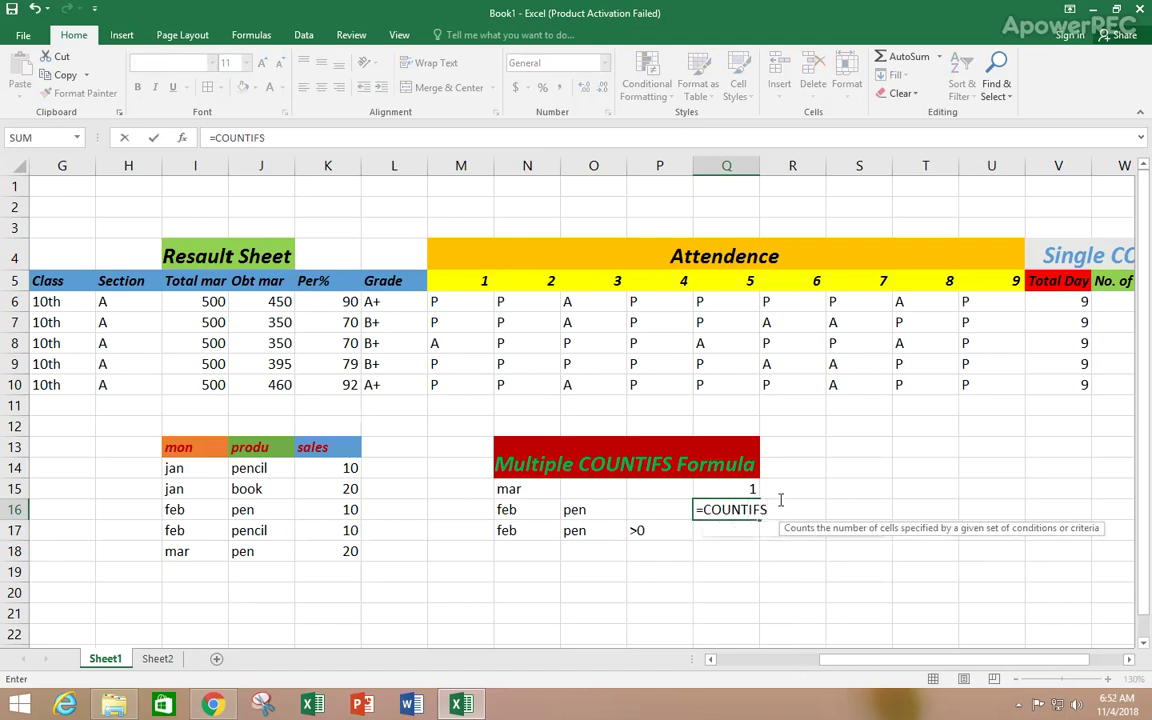
pyautogui.write('(')
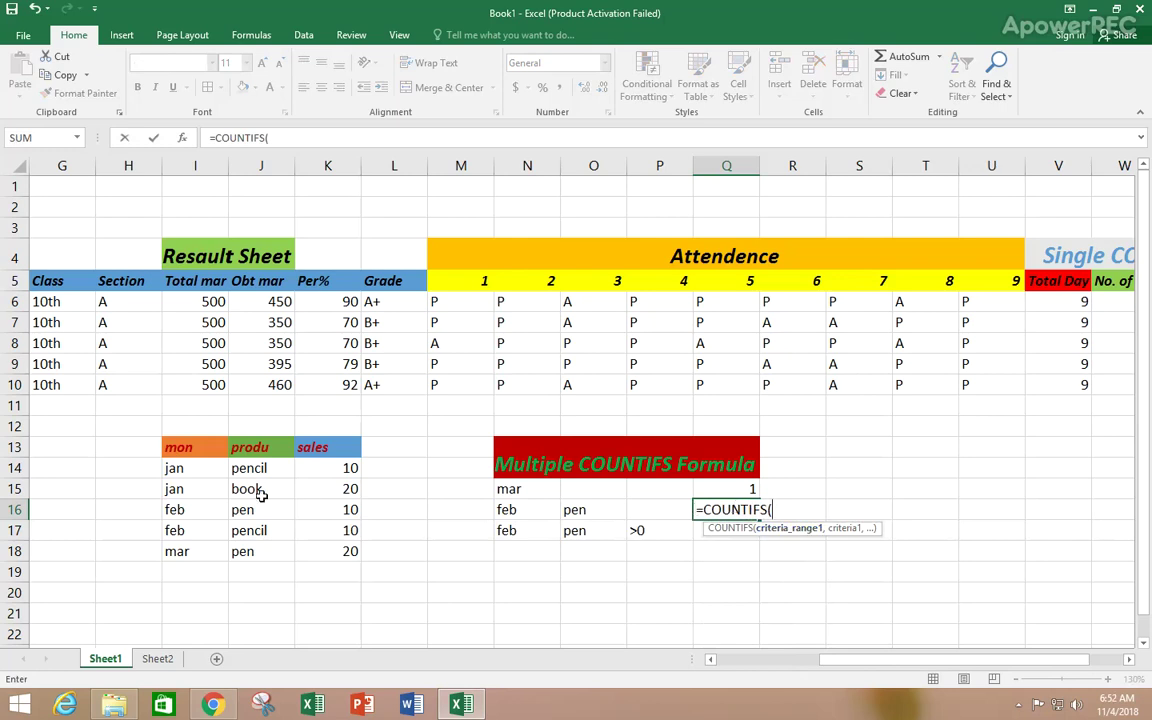
pyautogui.moveTo(197, 473); pyautogui.dragTo(190, 551)
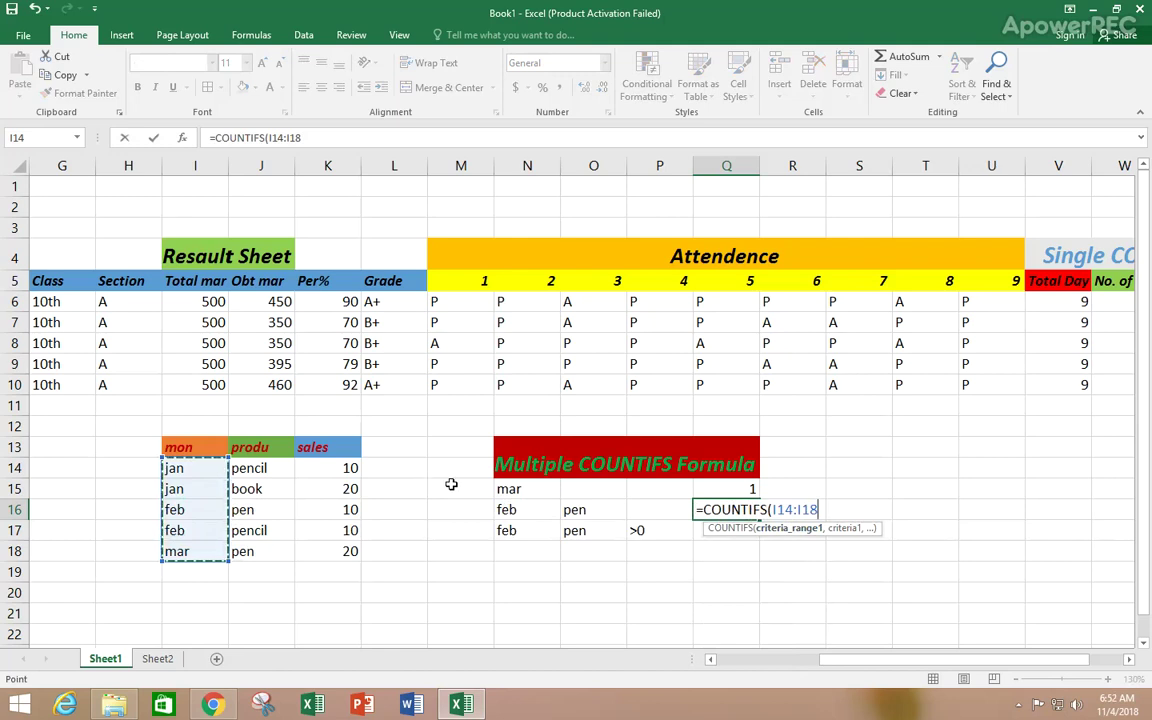
pyautogui.write(',')
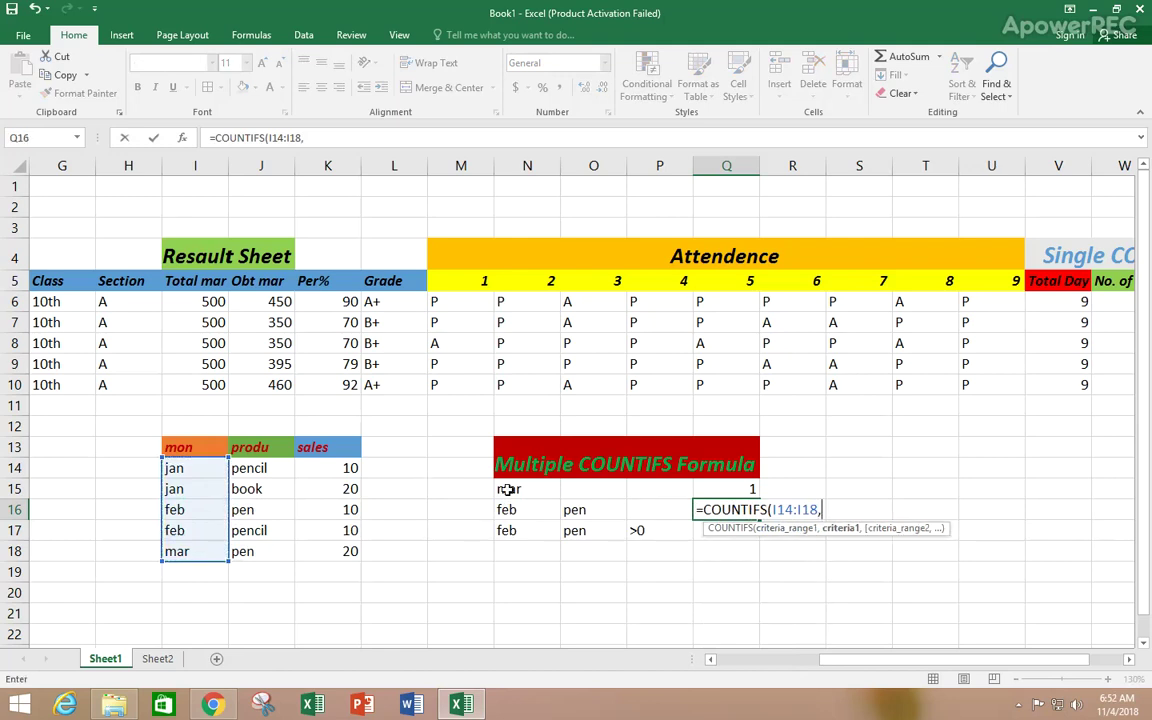
pyautogui.click(540, 511)
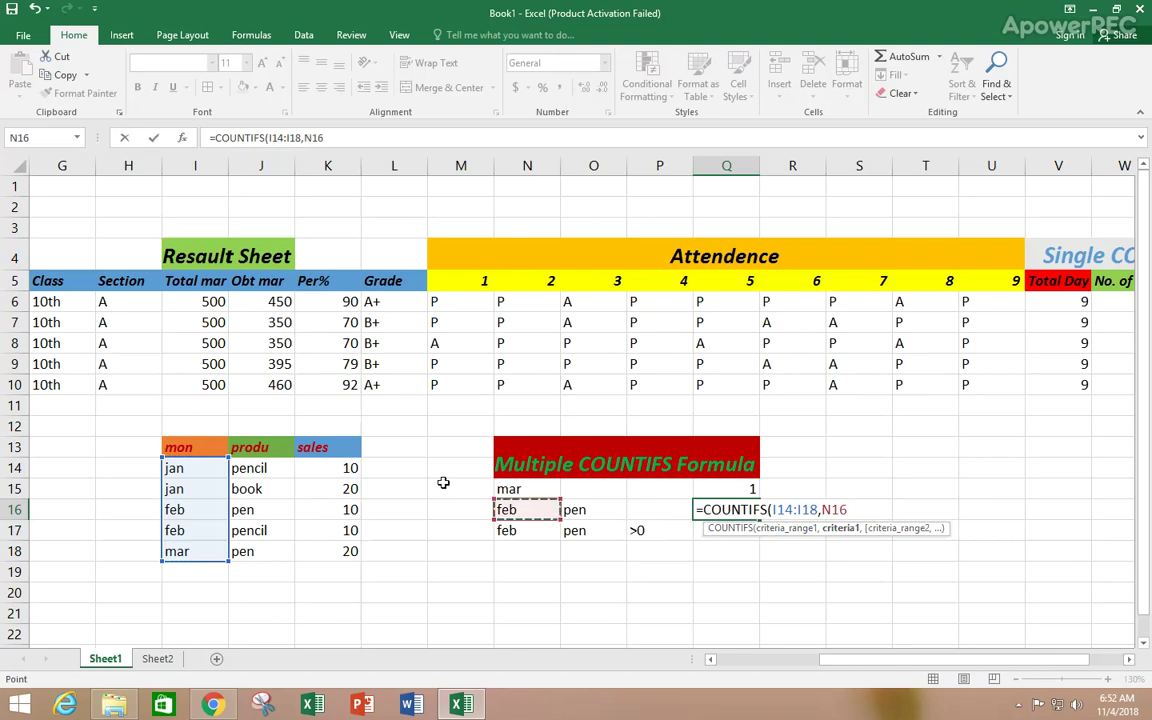
pyautogui.write(',')
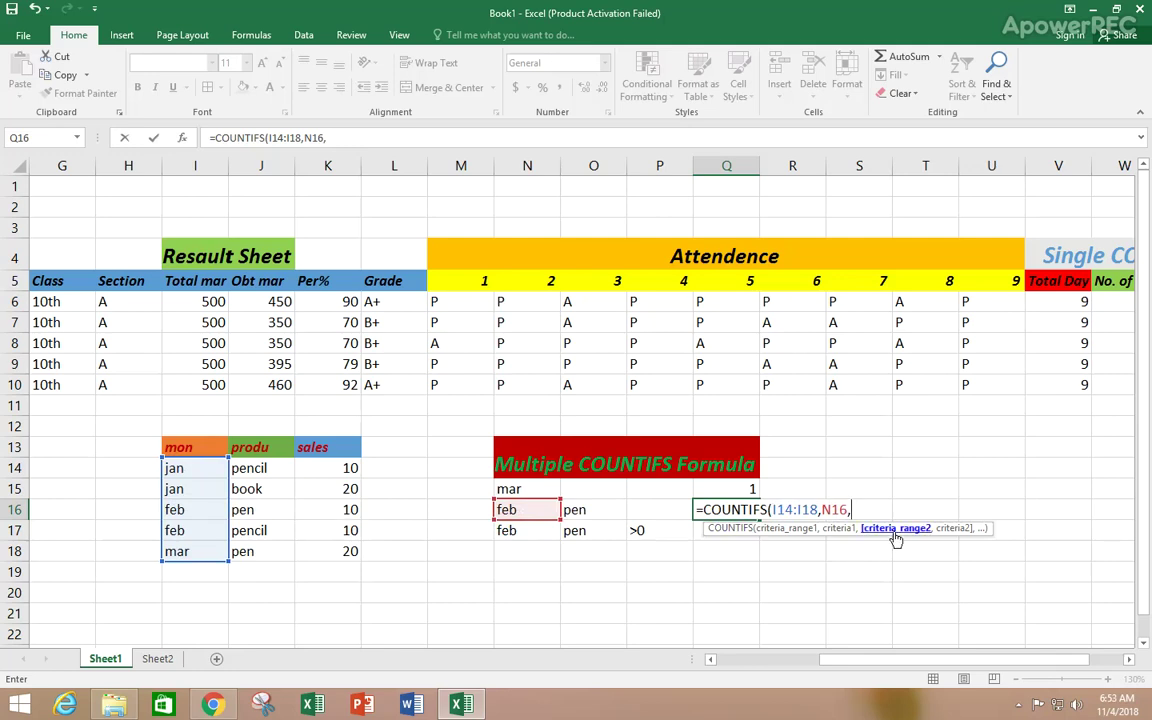
pyautogui.moveTo(288, 468); pyautogui.dragTo(282, 556)
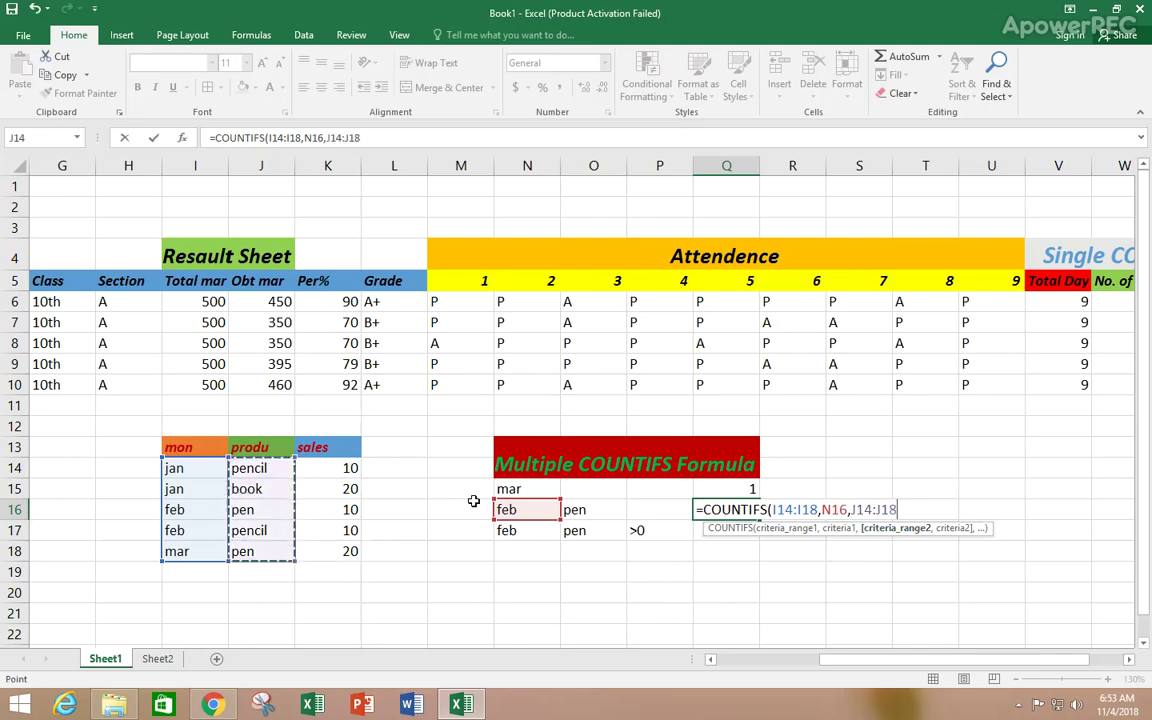
pyautogui.write(',')
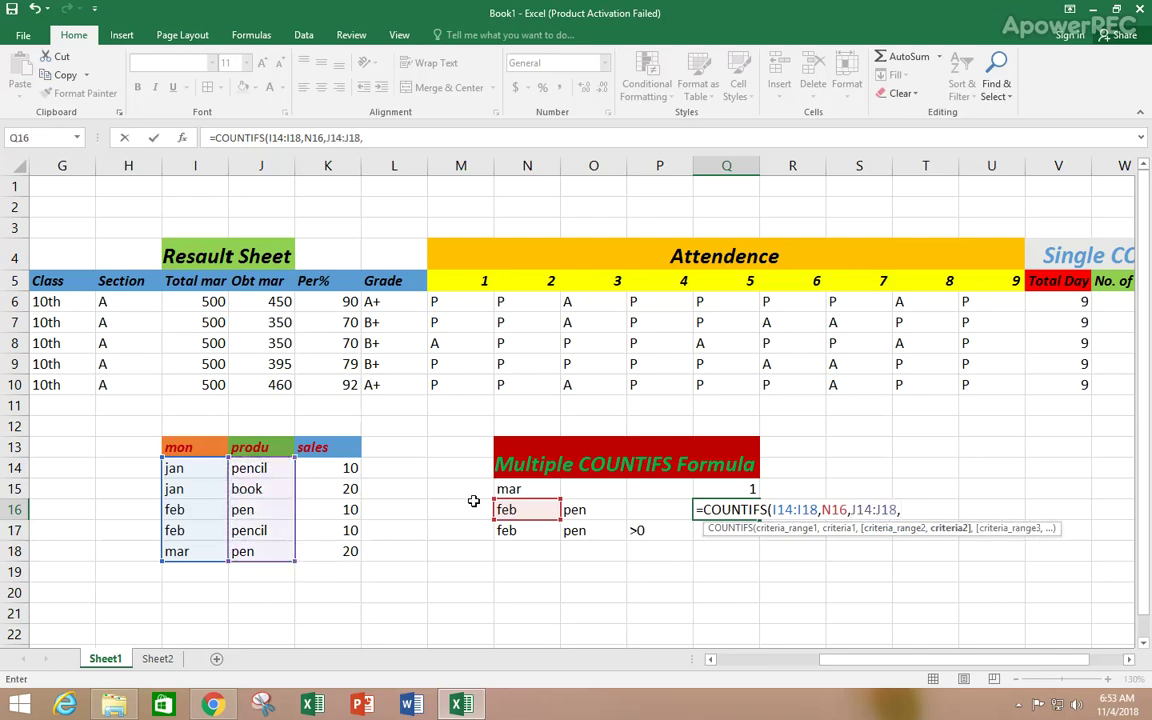
pyautogui.click(597, 510)
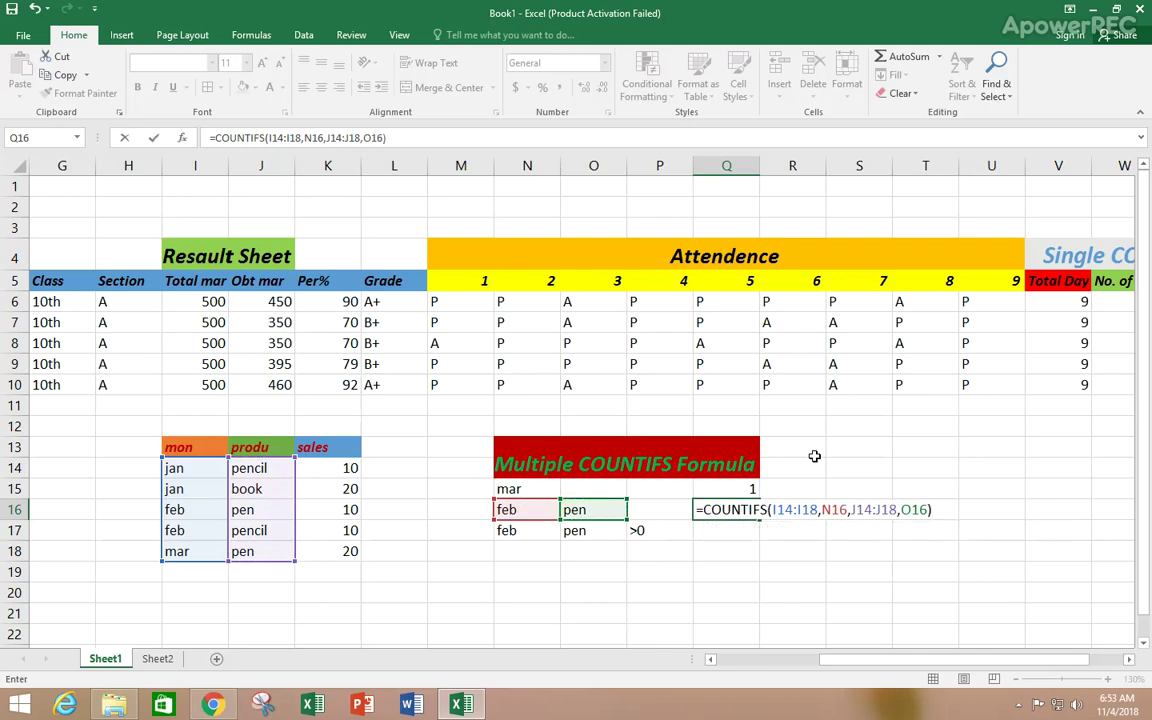
pyautogui.press('Return')
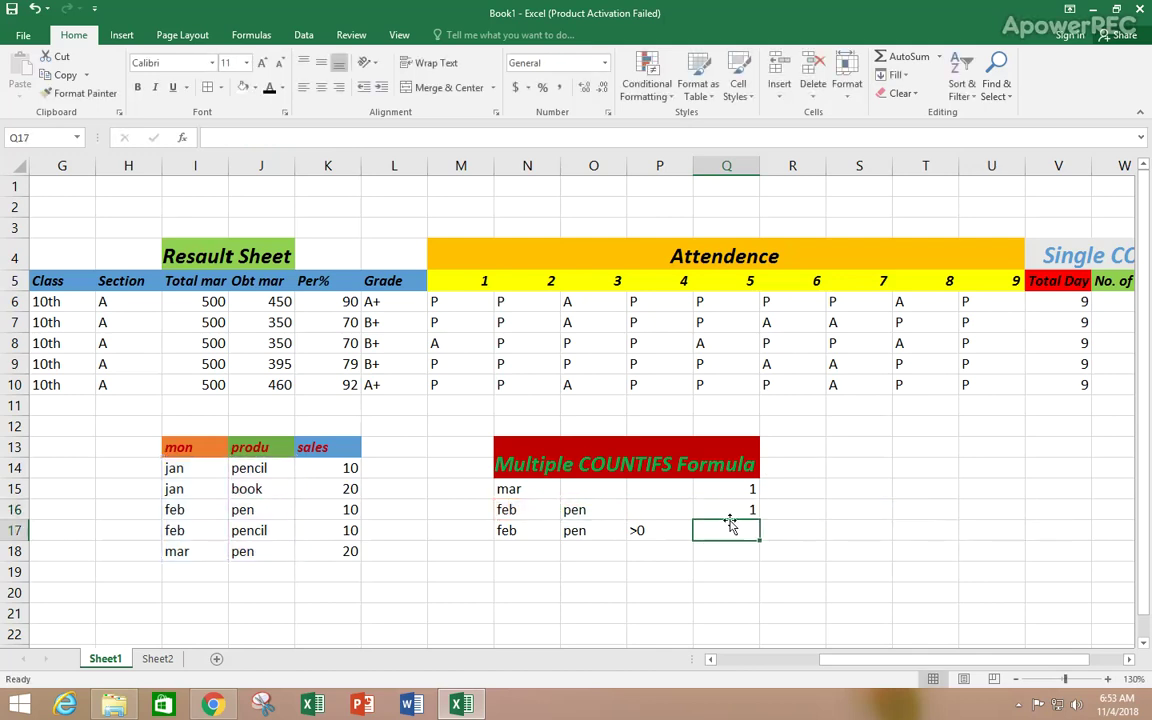
pyautogui.click(728, 510)
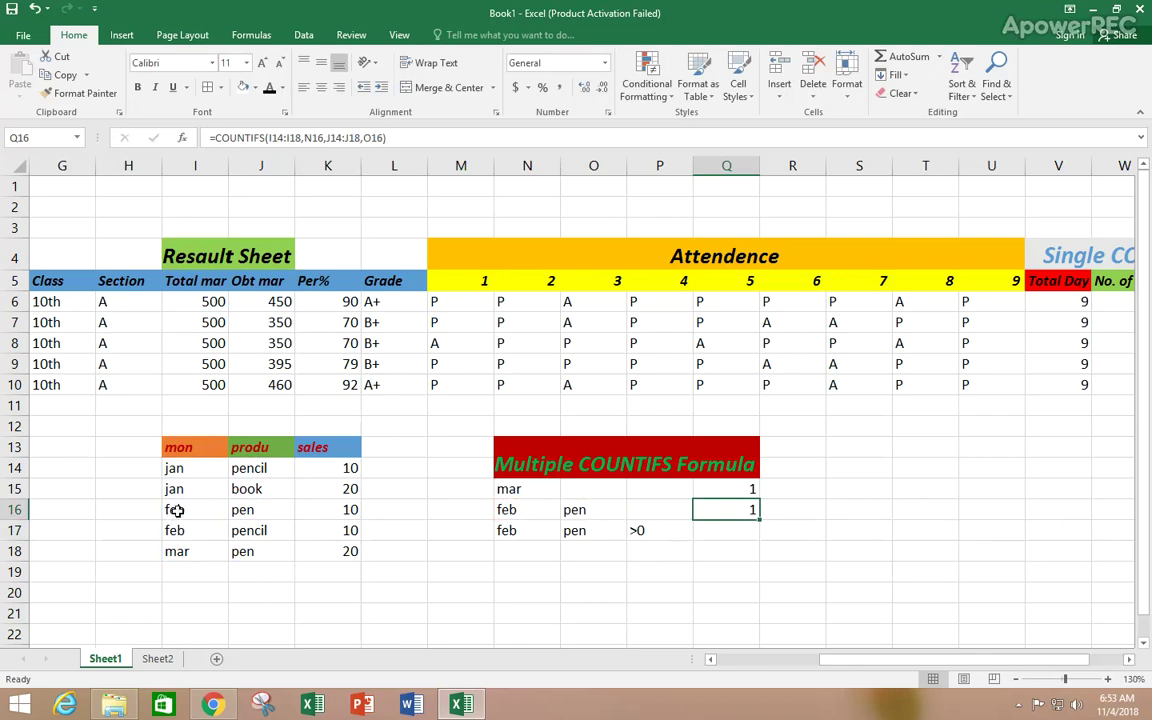
pyautogui.moveTo(196, 510); pyautogui.dragTo(199, 528)
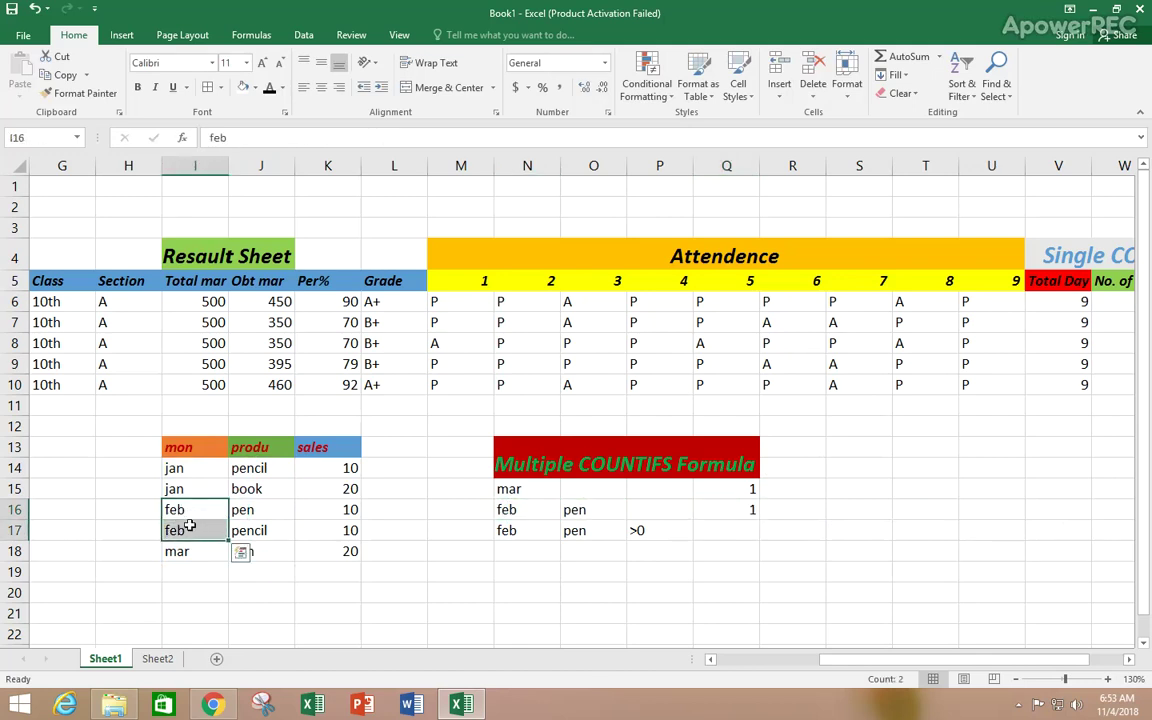
pyautogui.click(243, 510)
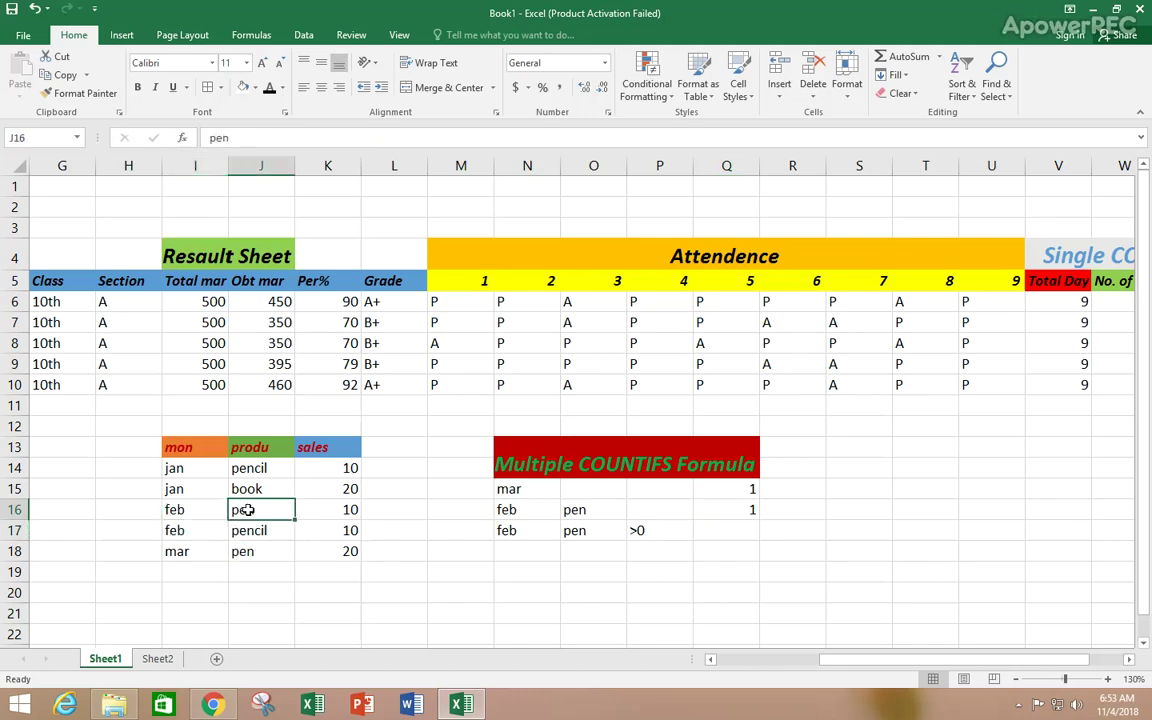
pyautogui.click(712, 511)
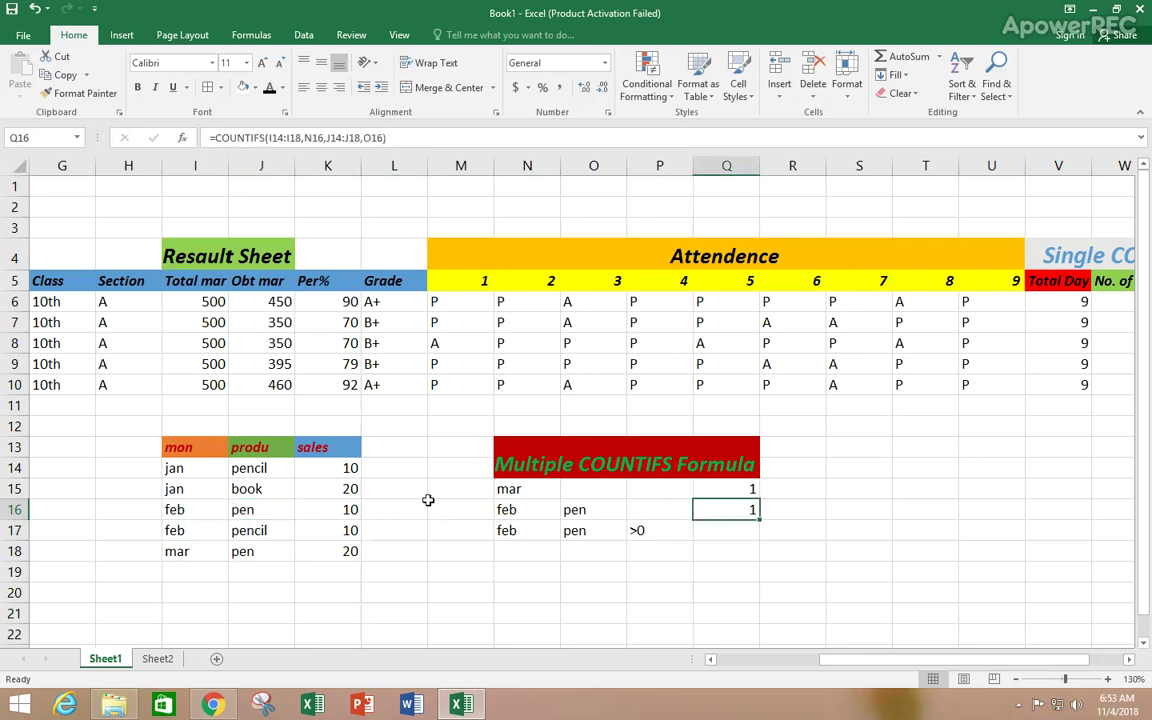
pyautogui.click(712, 528)
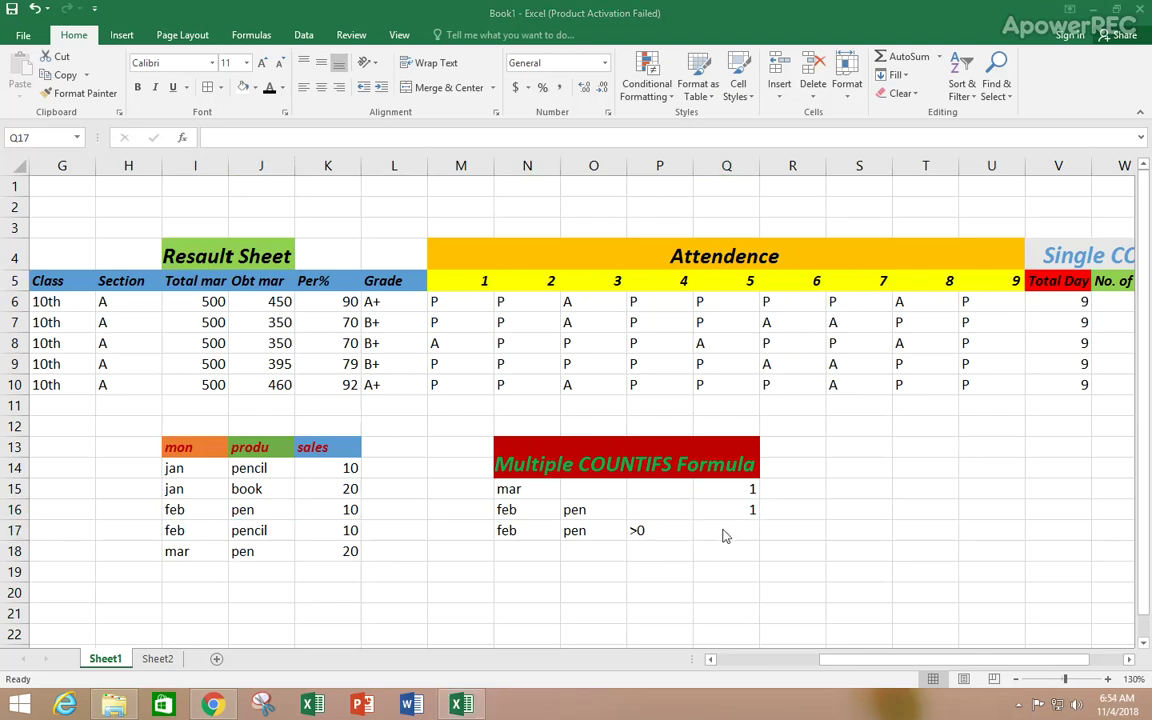
pyautogui.click(743, 526)
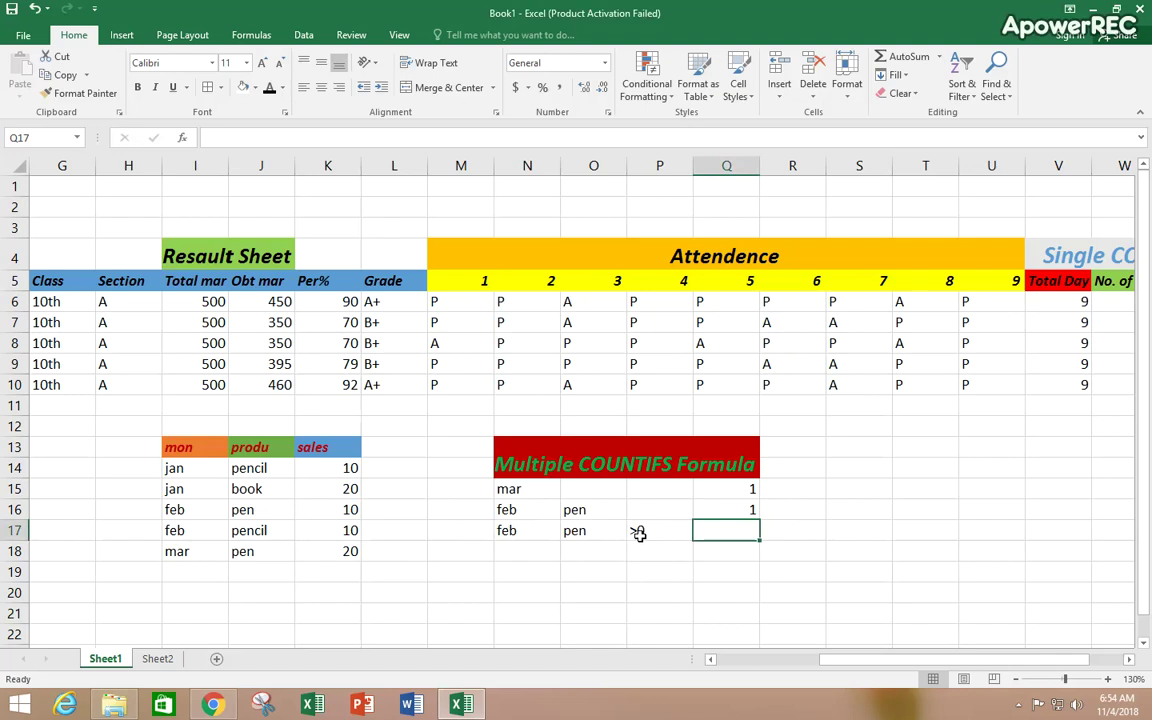
pyautogui.click(718, 511)
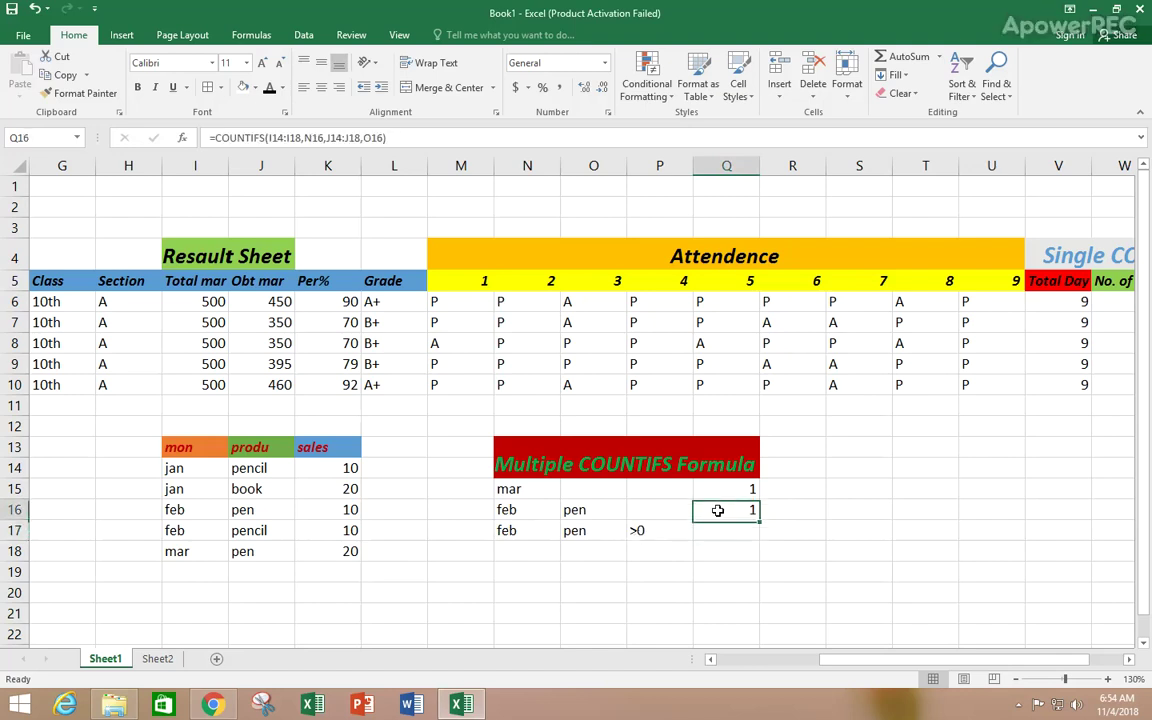
pyautogui.click(182, 550)
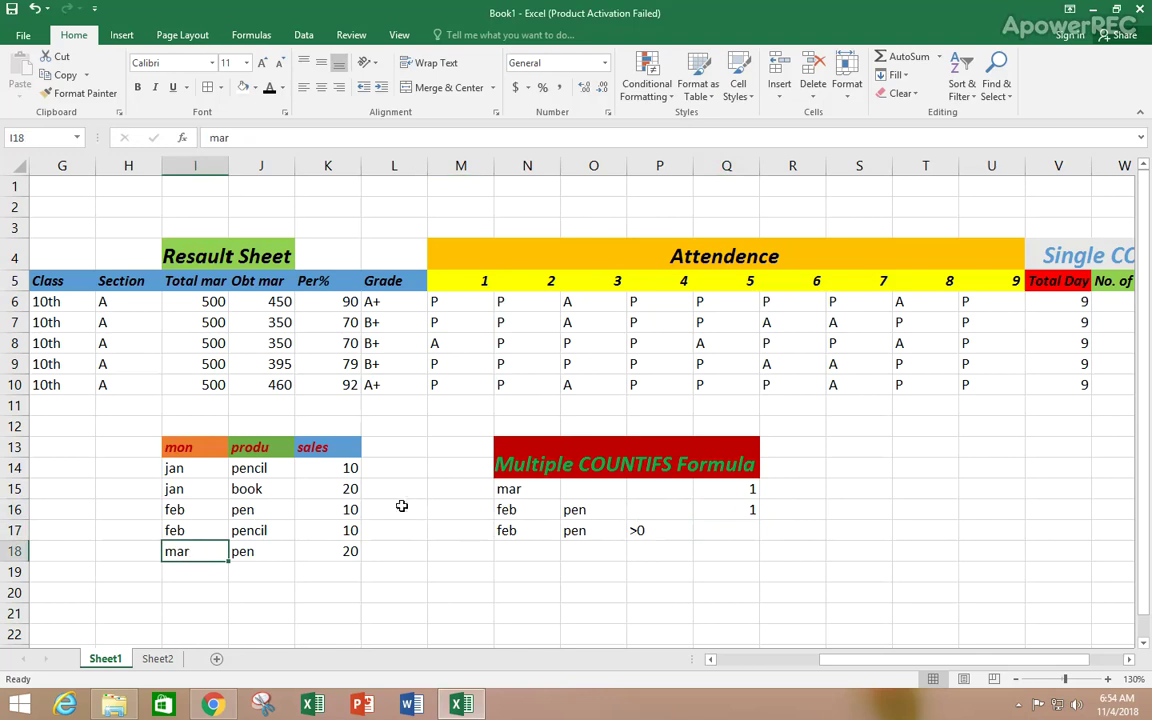
# Change the month in I18 from mar to feb and check the mar count in Q15
pyautogui.write('feb')
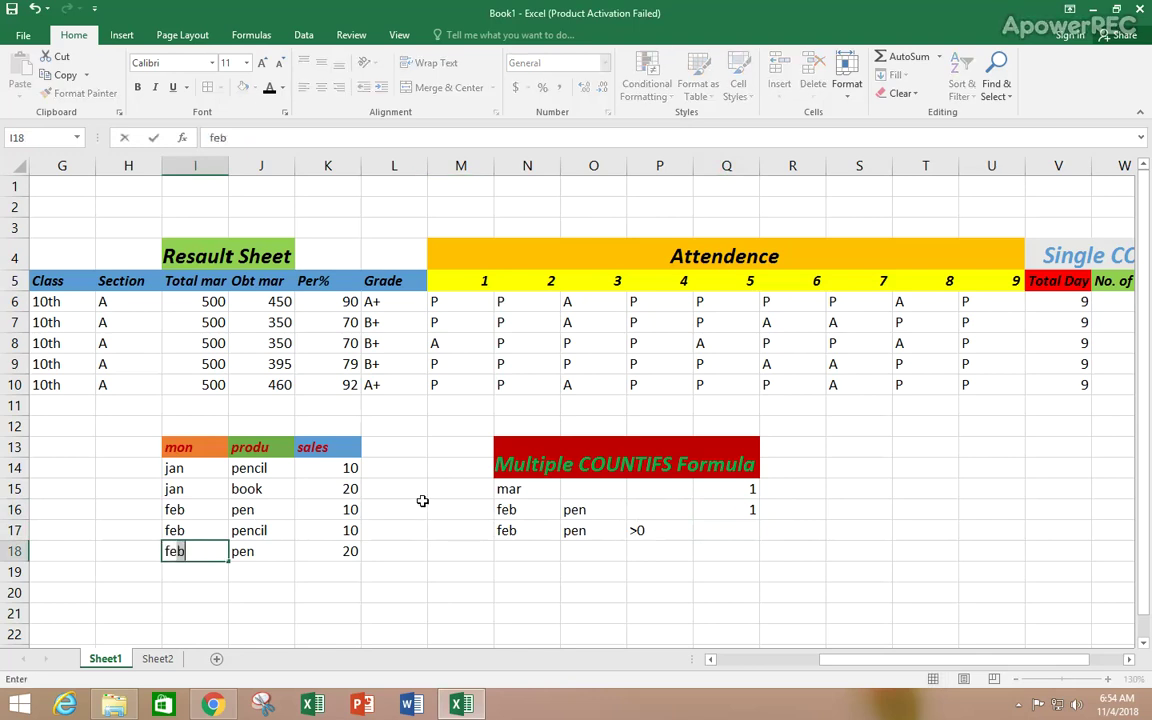
pyautogui.press('Return')
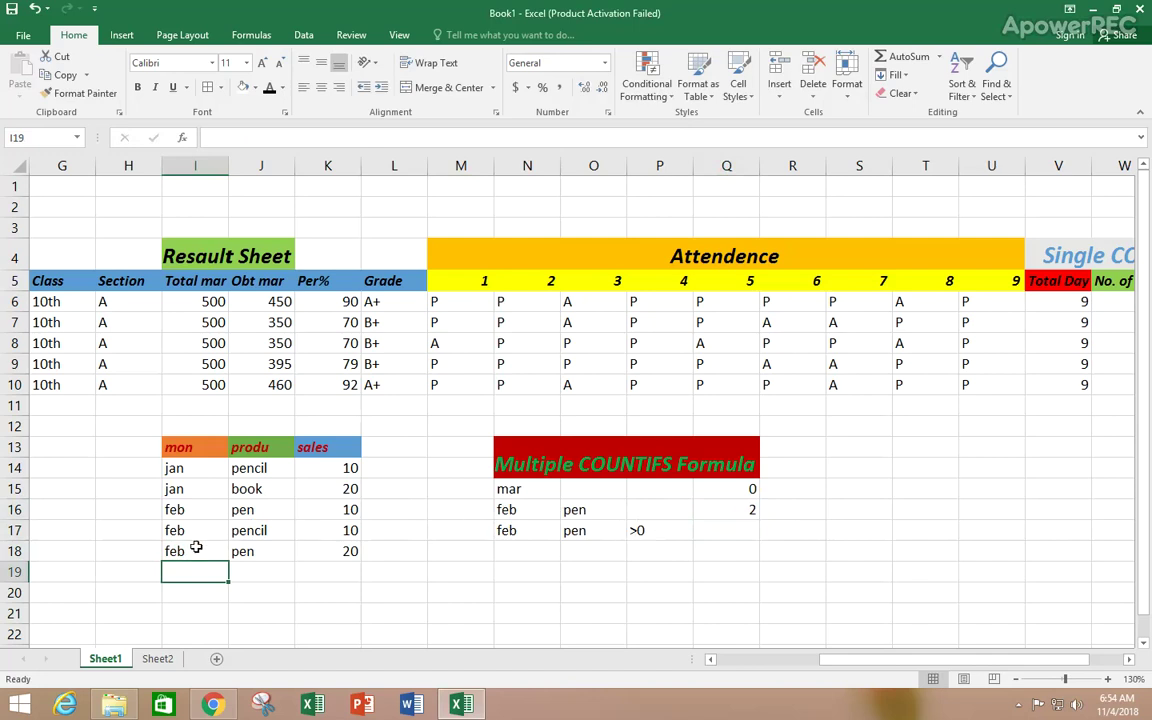
pyautogui.click(741, 490)
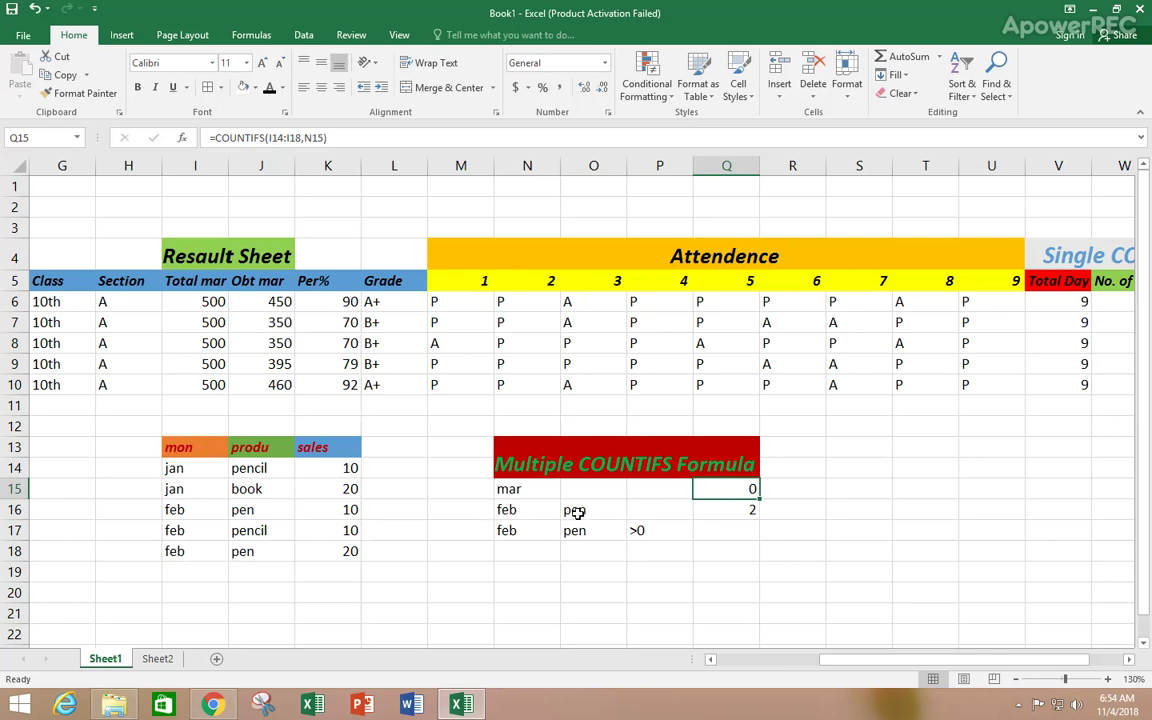
# Compare the pen product entries in column J, then begin a formula in Q17
pyautogui.click(260, 510)
pyautogui.click(263, 551)
pyautogui.click(268, 510)
pyautogui.click(275, 550)
pyautogui.click(272, 530)
pyautogui.click(272, 510)
pyautogui.click(272, 551)
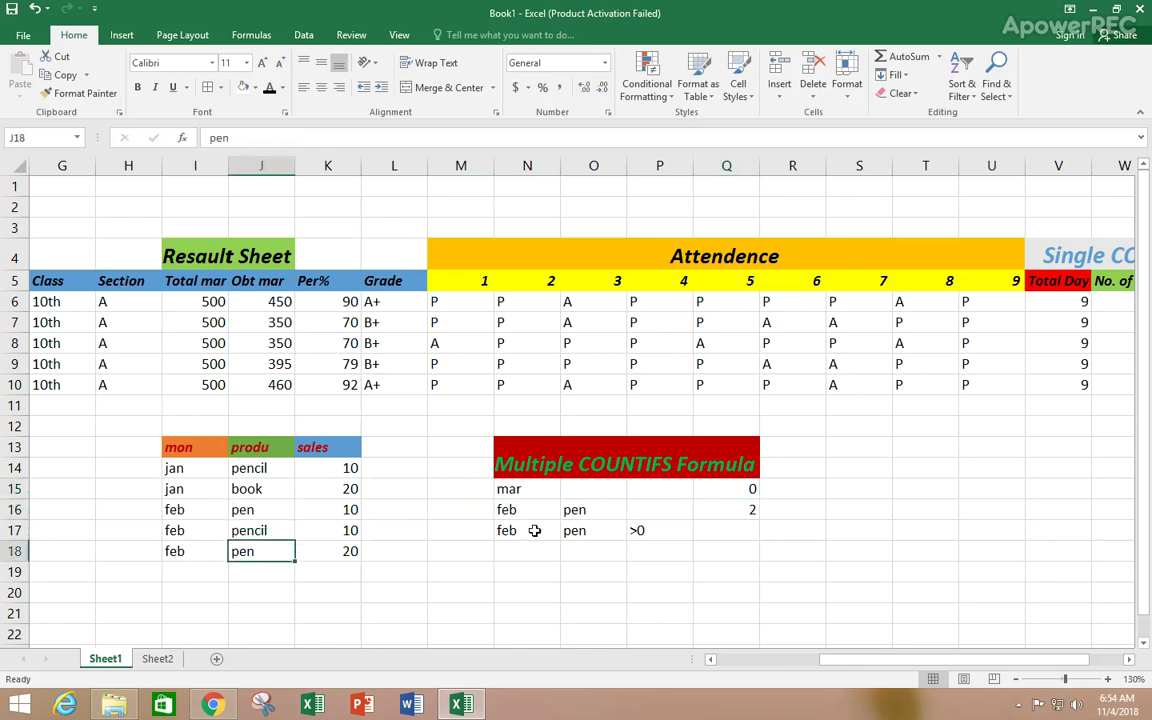
pyautogui.click(727, 530)
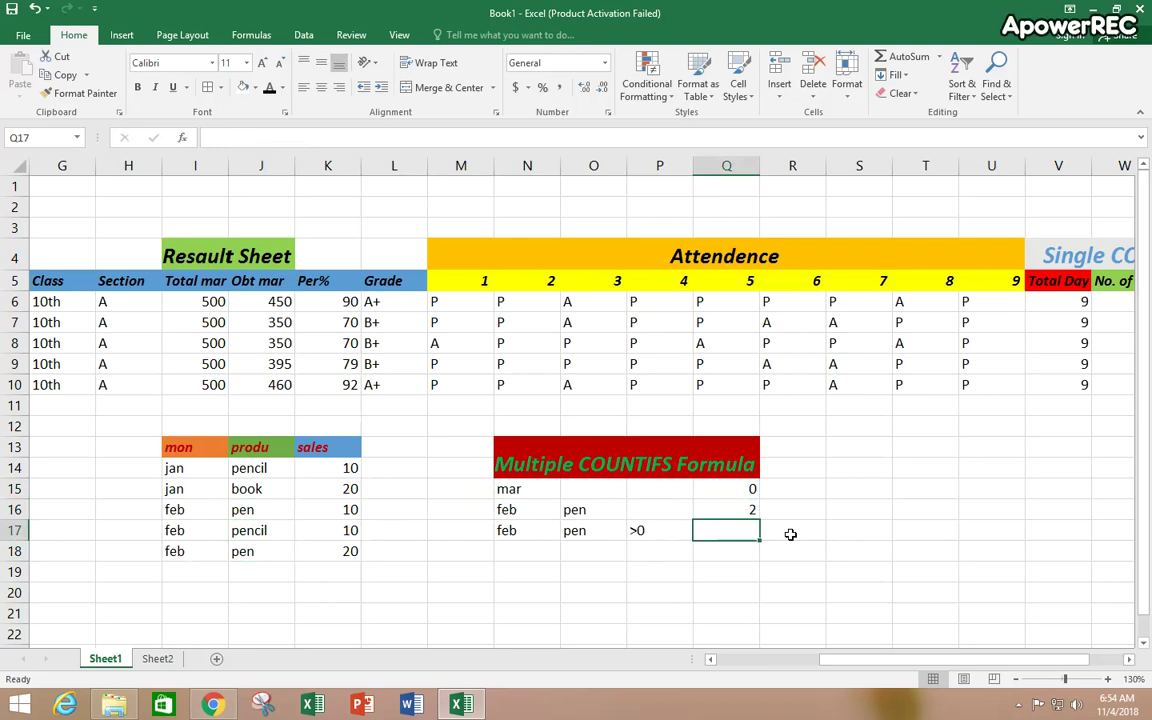
pyautogui.write('=')
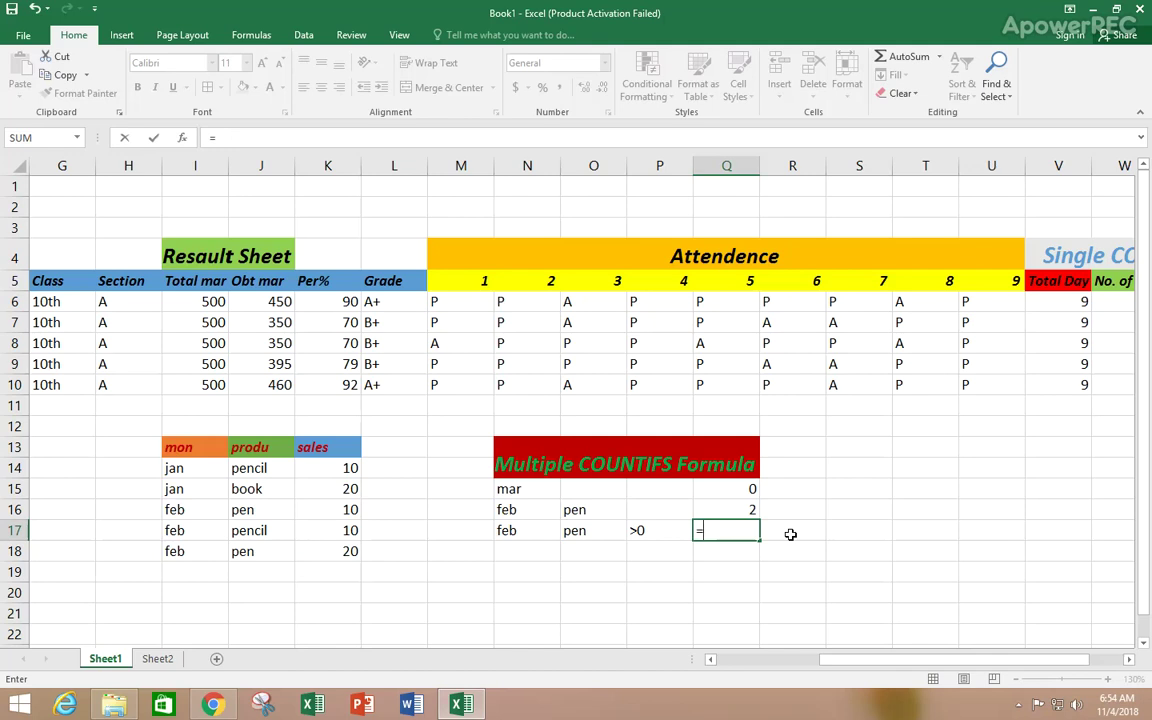
# Start a COUNTIFS in Q17 with month range I14:I18 = N17 and product range J14:J18 = O17
pyautogui.write('COUNT')
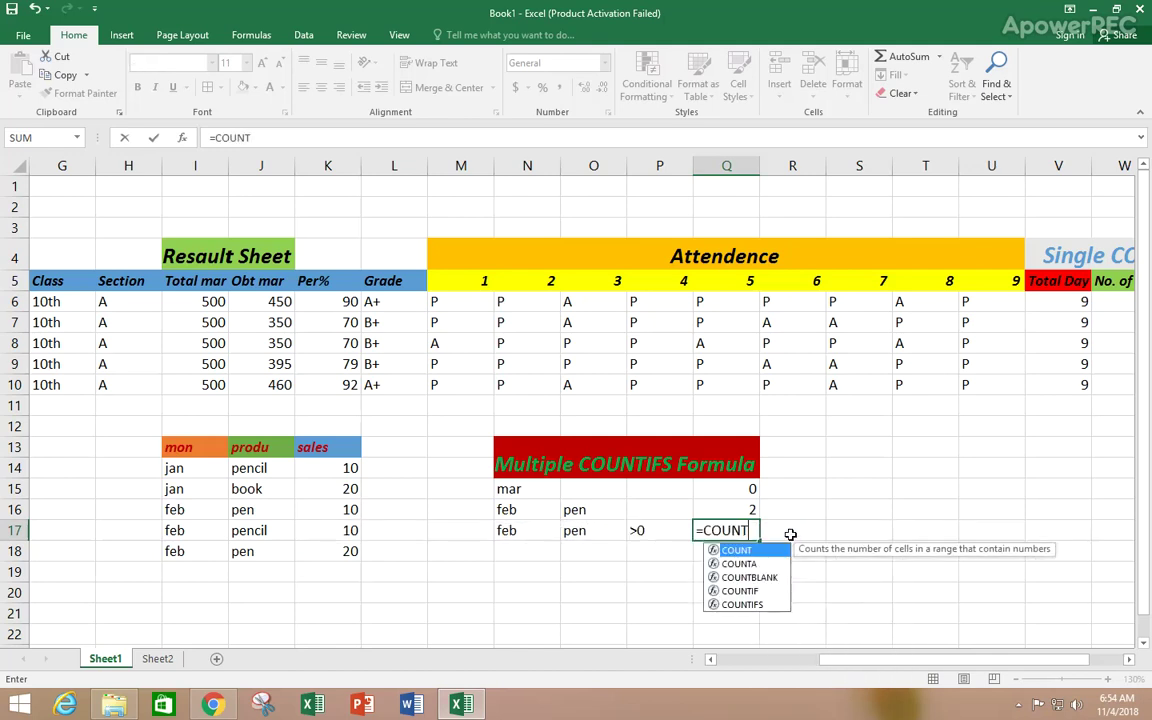
pyautogui.write('IFS(')
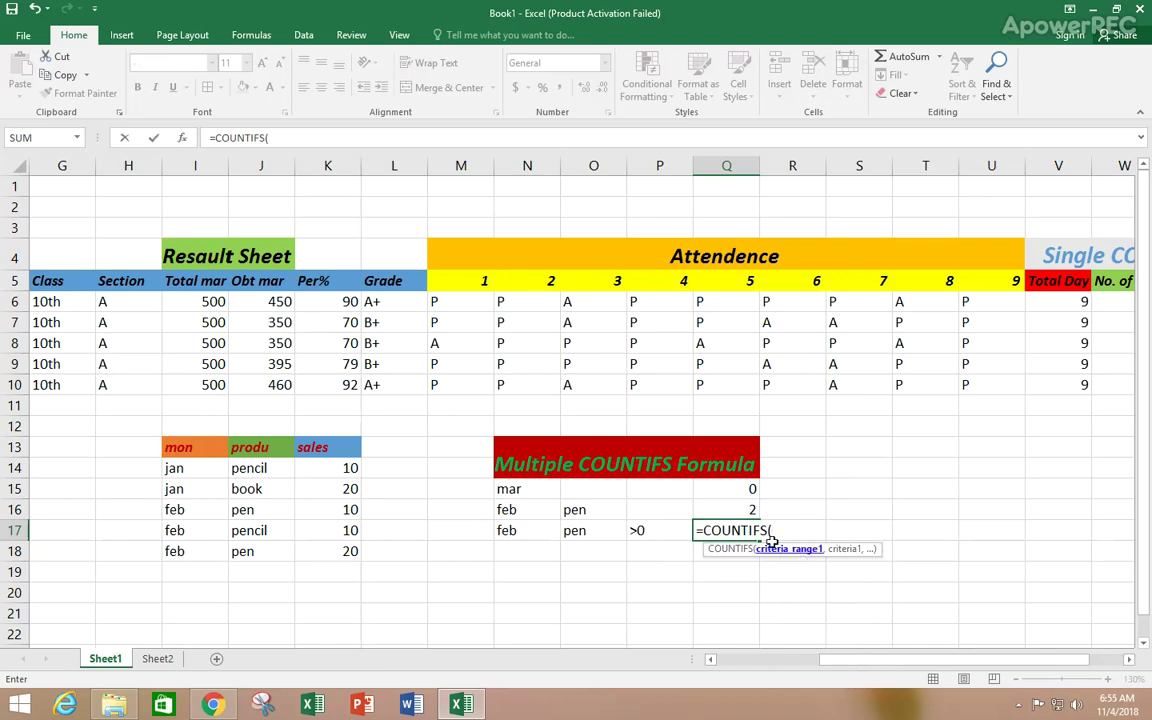
pyautogui.moveTo(200, 469); pyautogui.dragTo(203, 548)
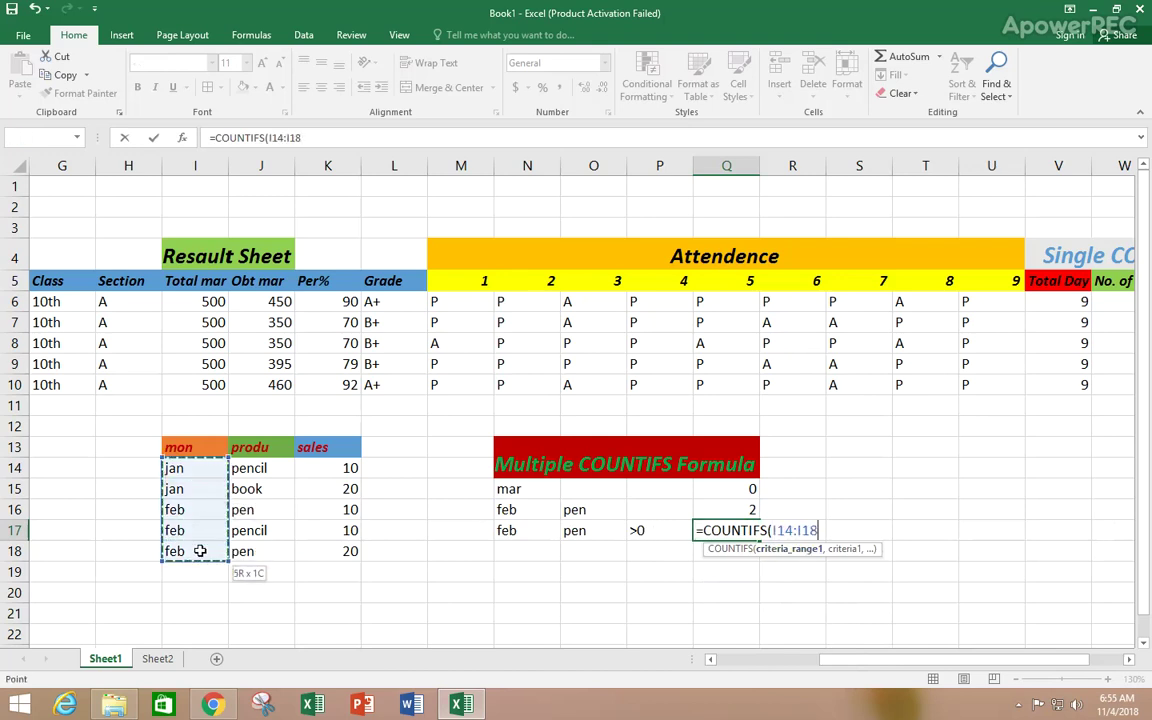
pyautogui.write(',')
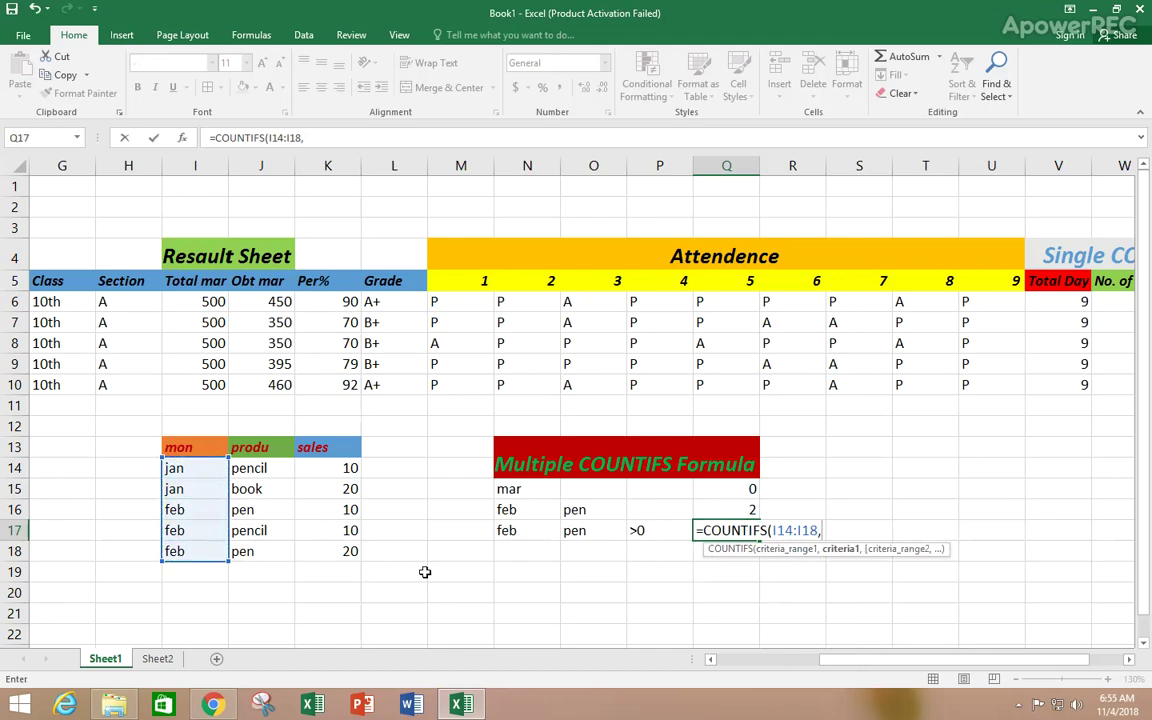
pyautogui.click(541, 532)
pyautogui.write(',')
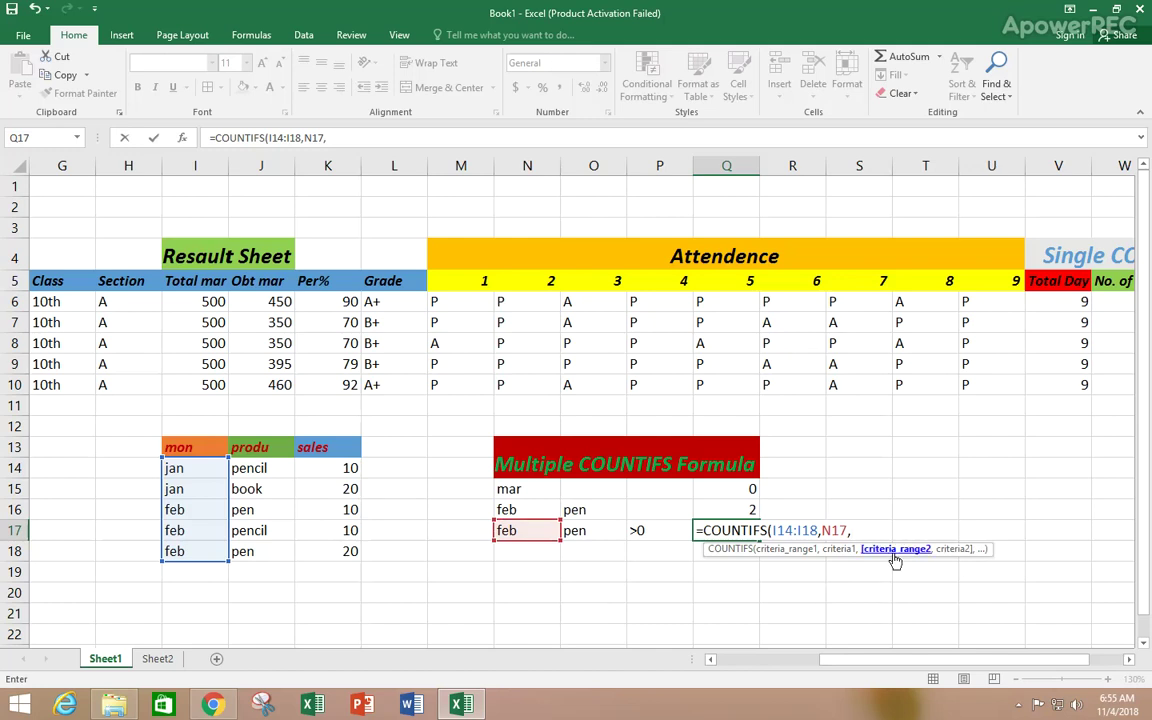
pyautogui.click(272, 474)
pyautogui.moveTo(272, 474); pyautogui.dragTo(268, 552)
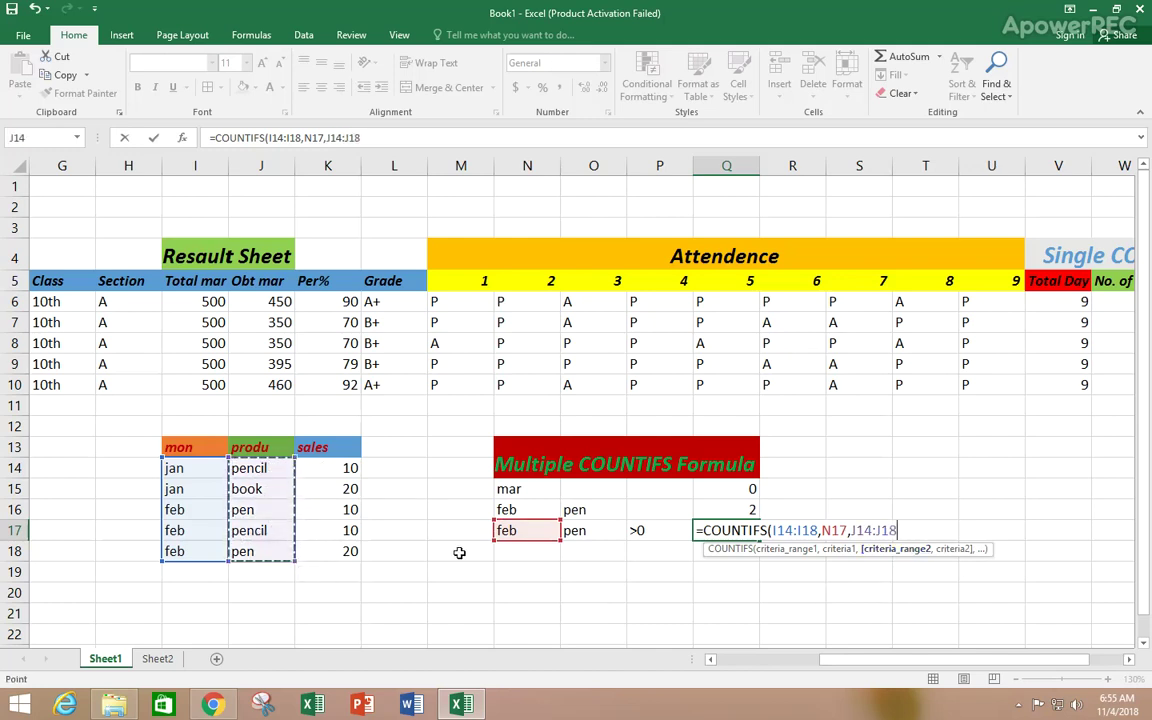
pyautogui.write(',')
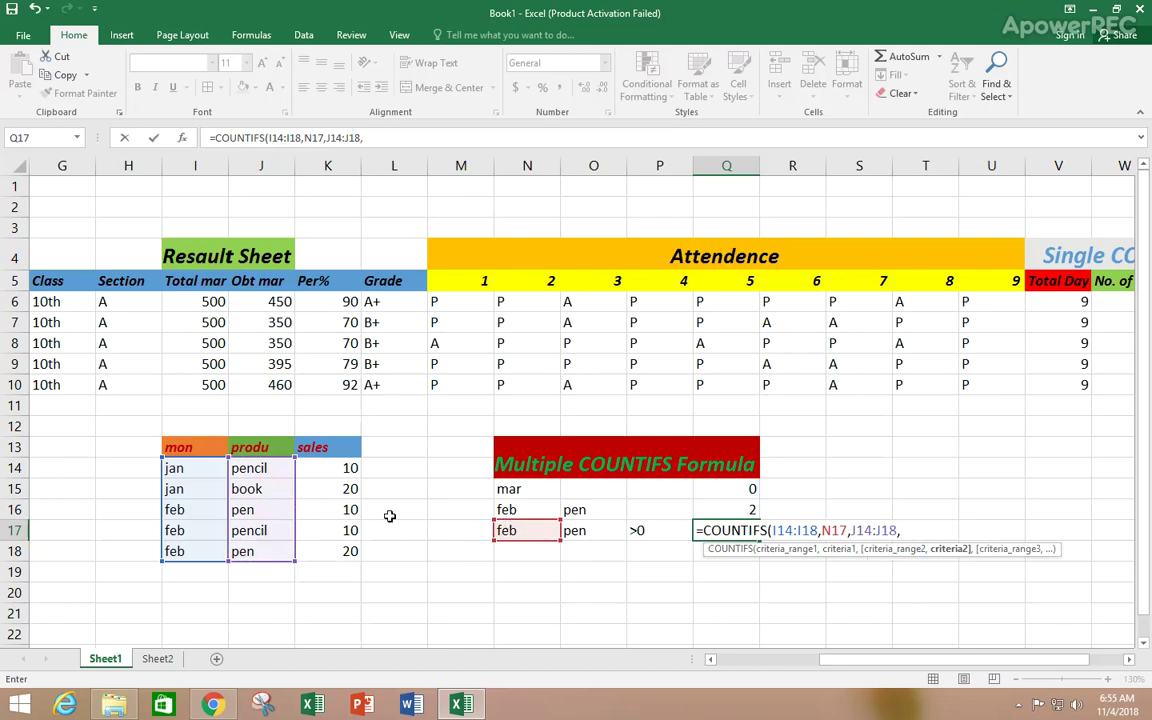
pyautogui.click(598, 531)
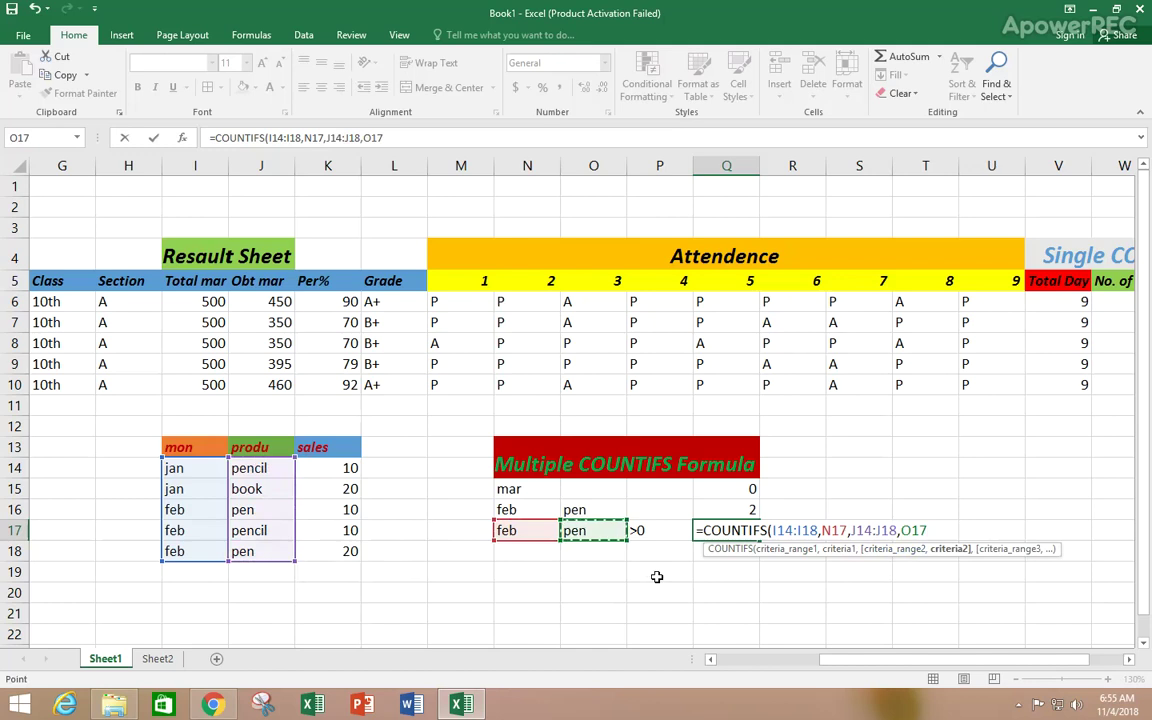
# Add sales range K14:K18 with the >0 criterion in P17 and commit the formula
pyautogui.write(',')
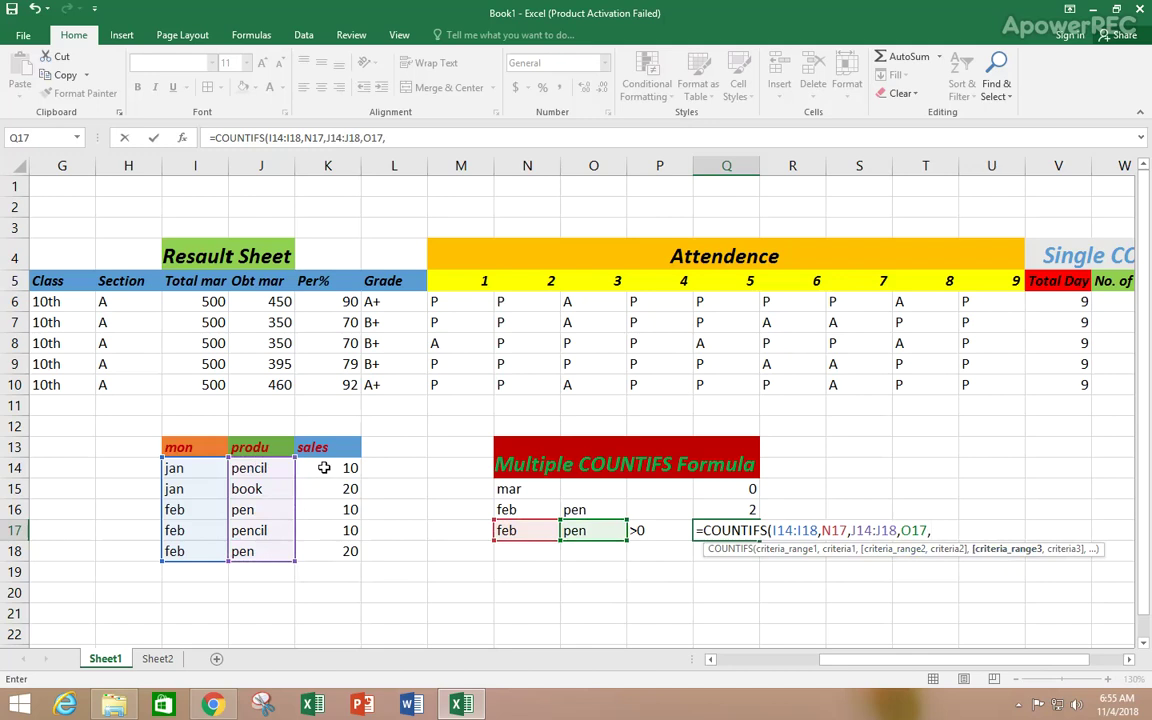
pyautogui.moveTo(324, 467); pyautogui.dragTo(330, 551)
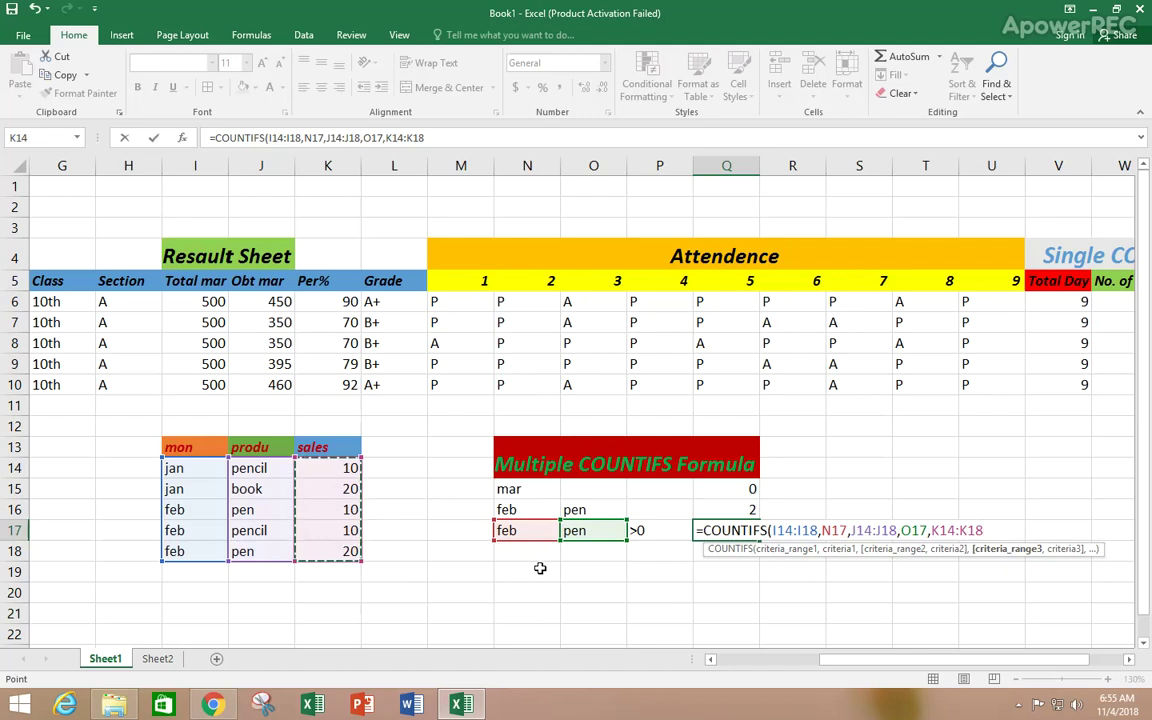
pyautogui.write(',')
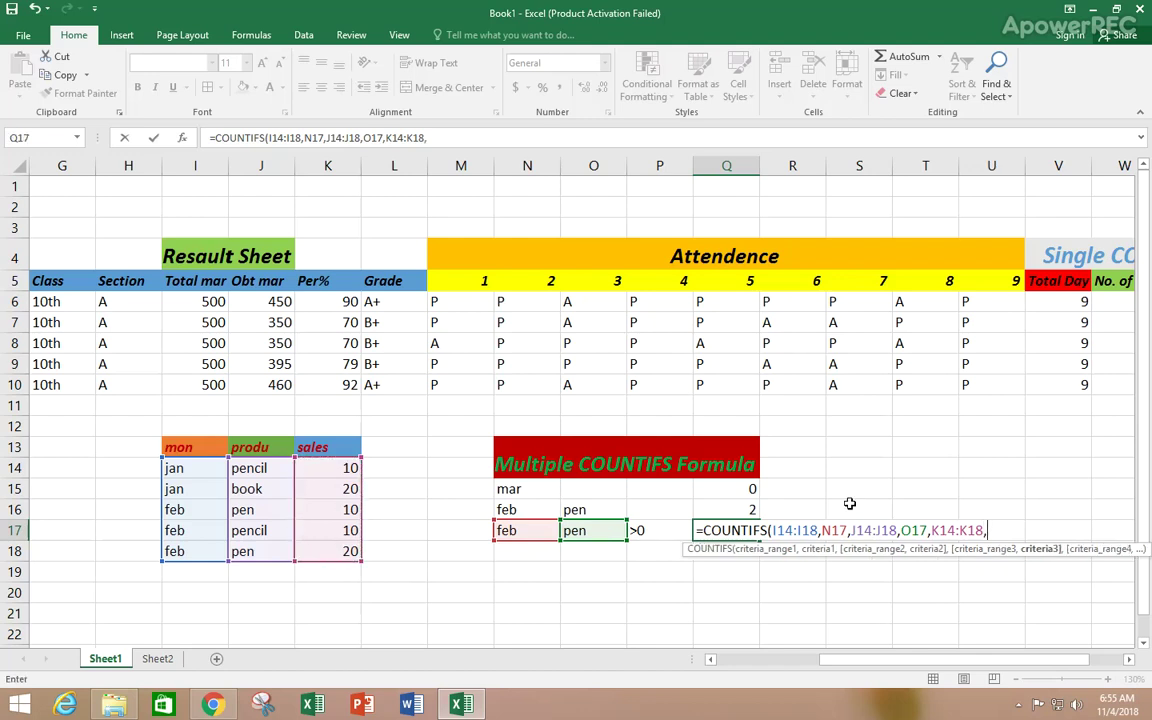
pyautogui.click(661, 530)
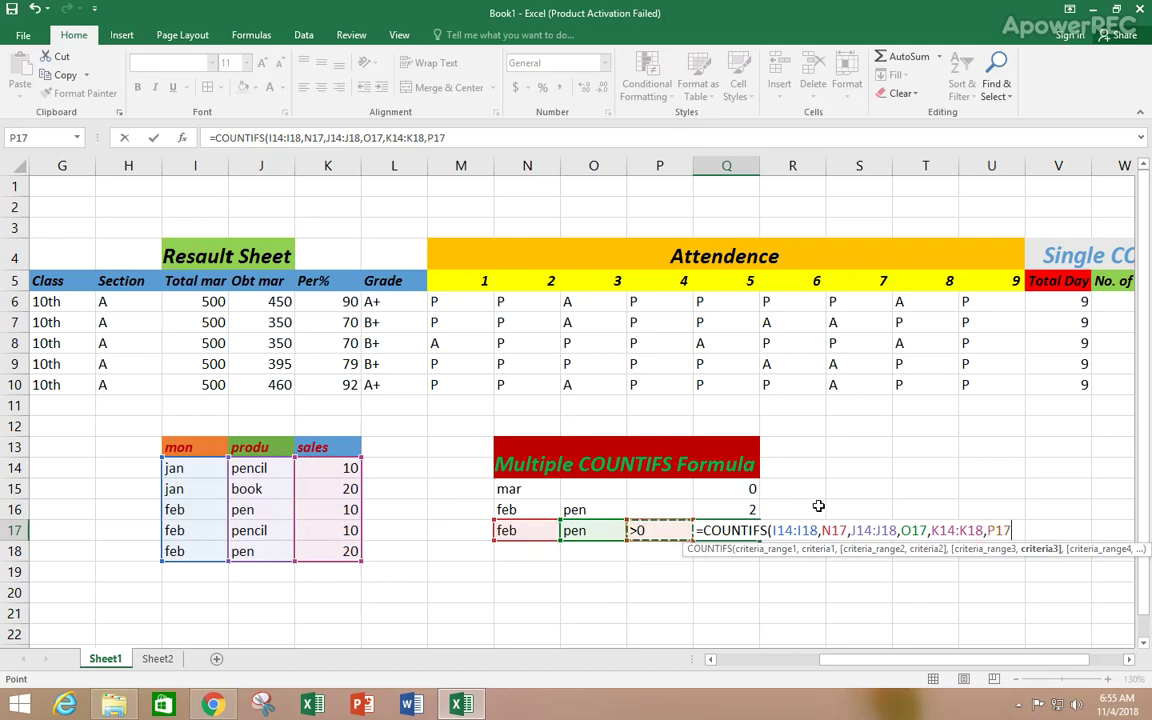
pyautogui.write(')')
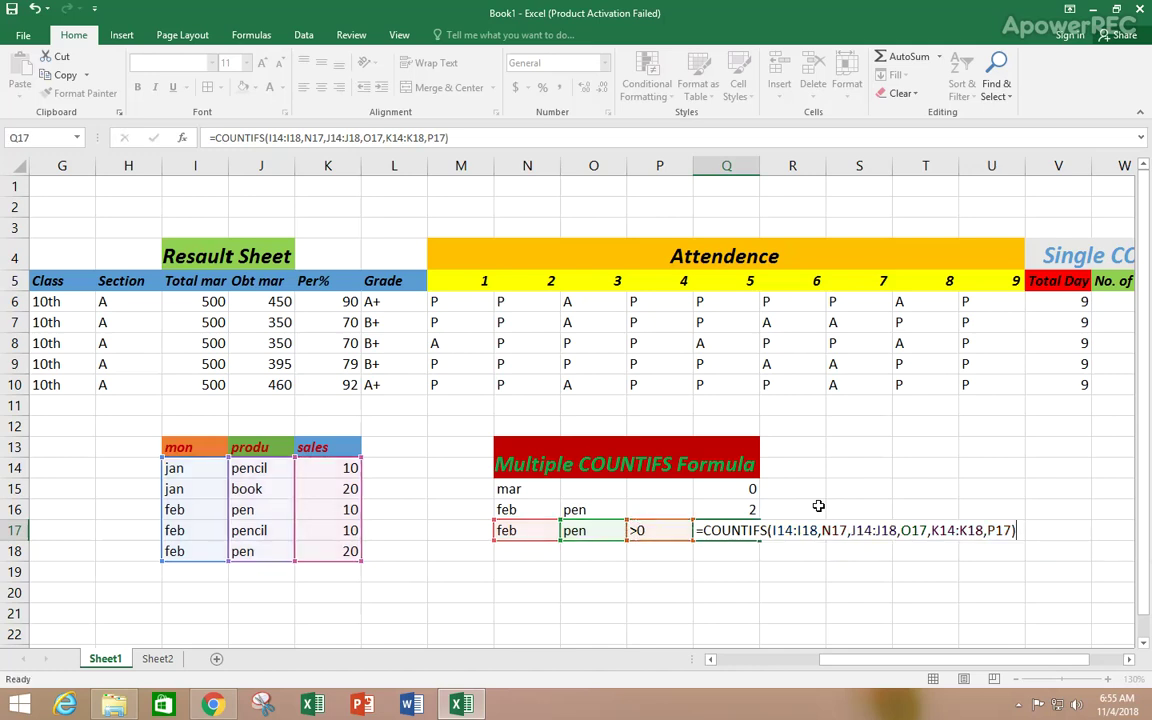
pyautogui.press('Return')
pyautogui.click(728, 532)
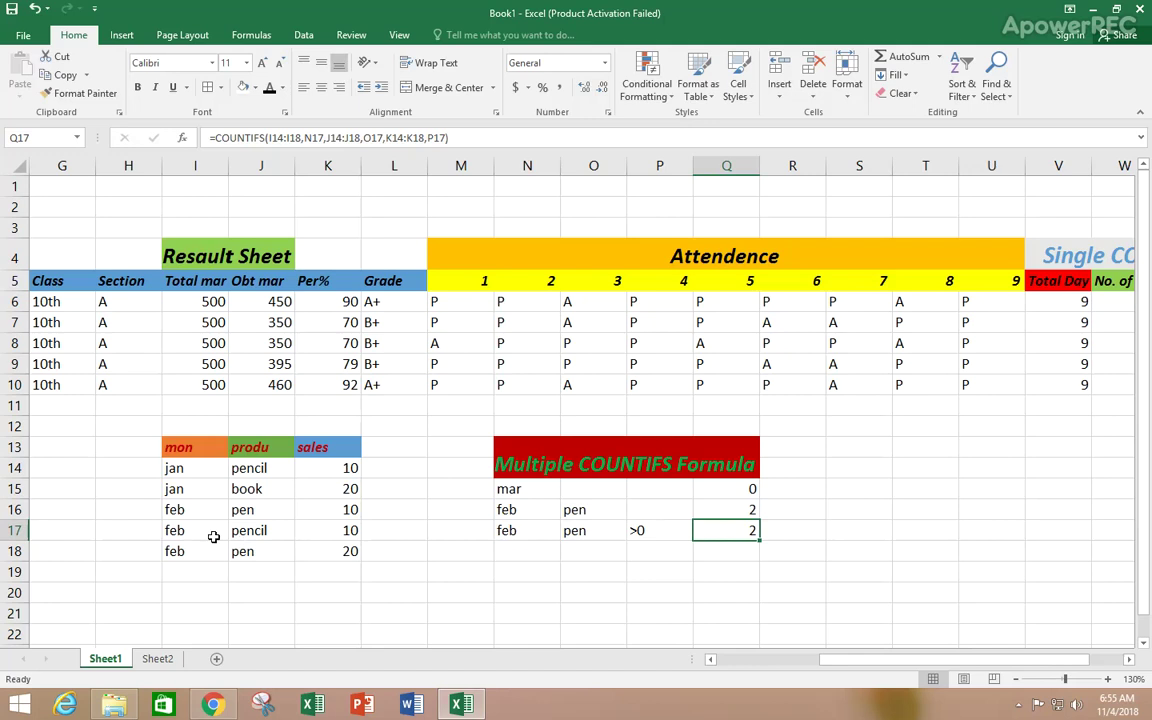
pyautogui.click(343, 511)
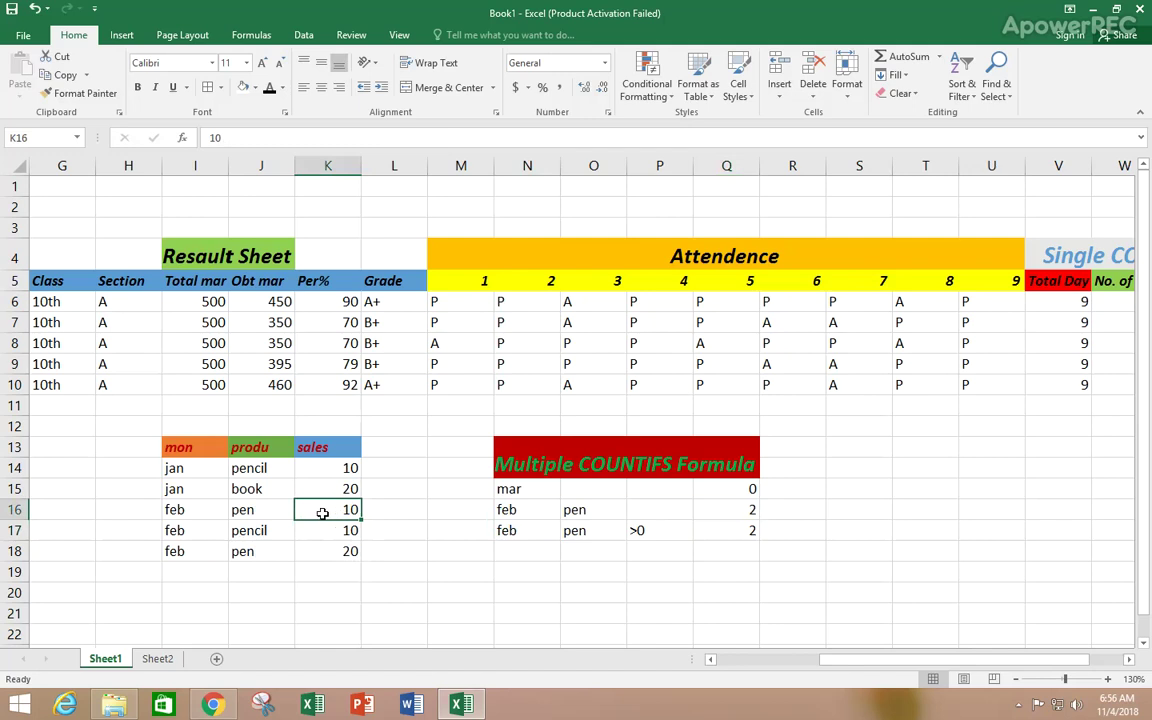
pyautogui.click(334, 552)
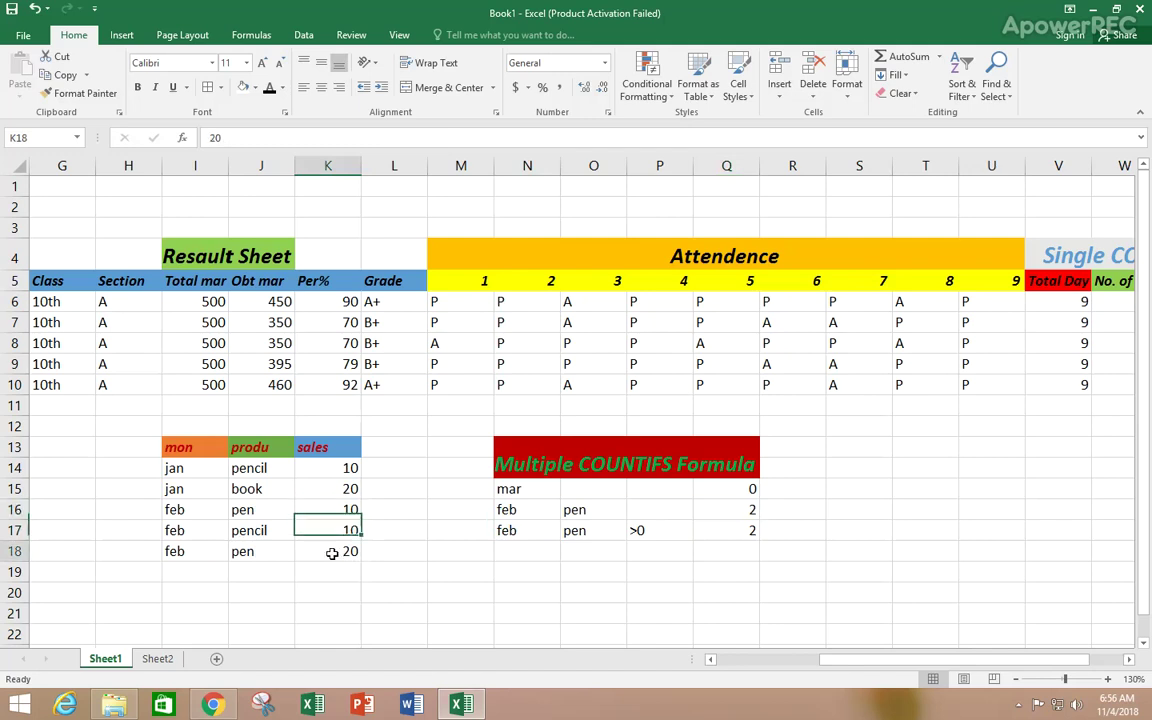
pyautogui.click(663, 533)
pyautogui.click(733, 534)
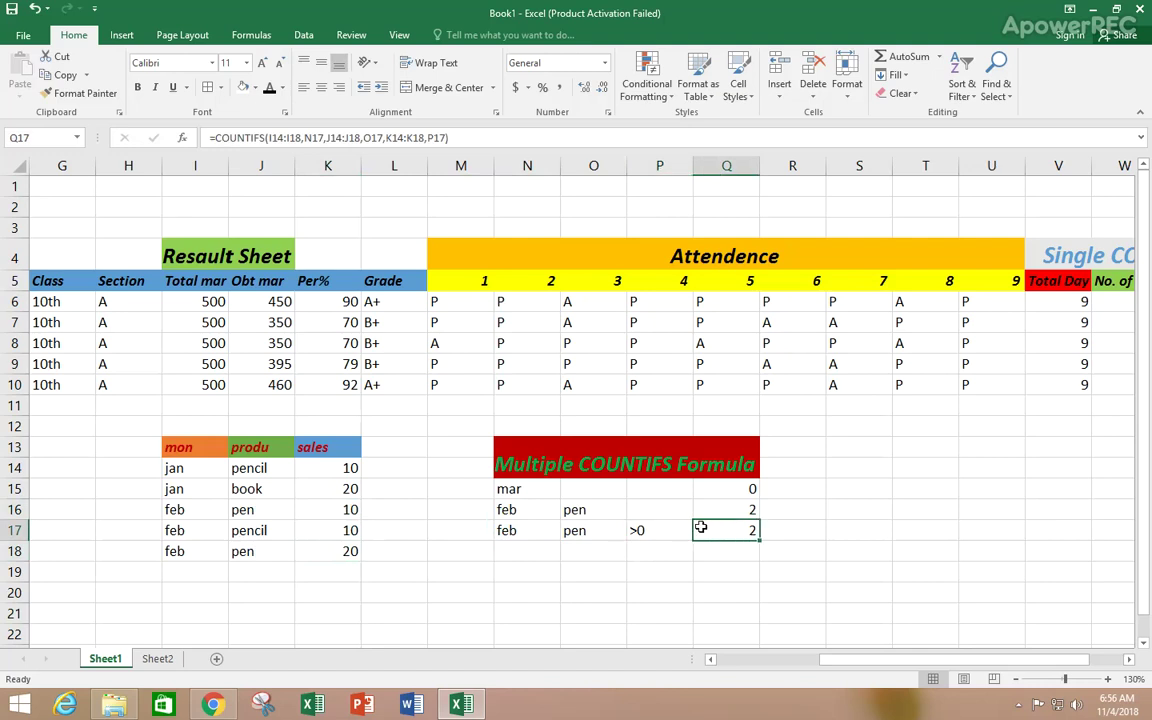
pyautogui.click(659, 529)
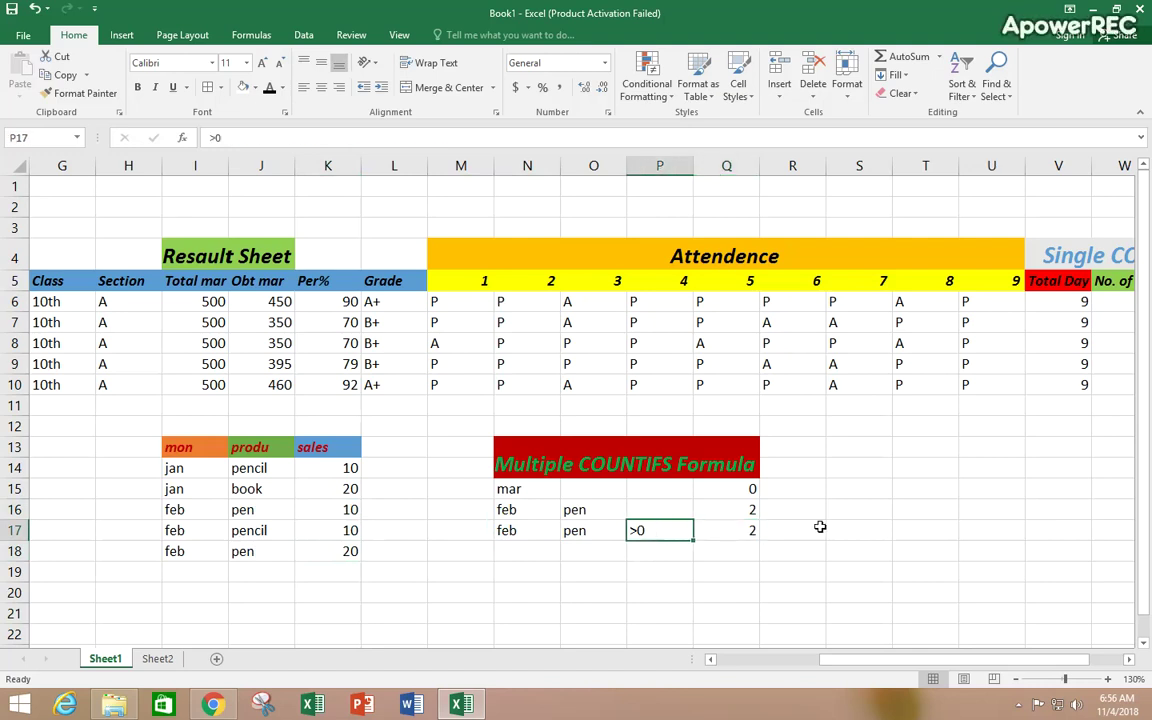
# Raise the sales threshold in P17 to >10, dropping Q17's count to 1
pyautogui.write('>')
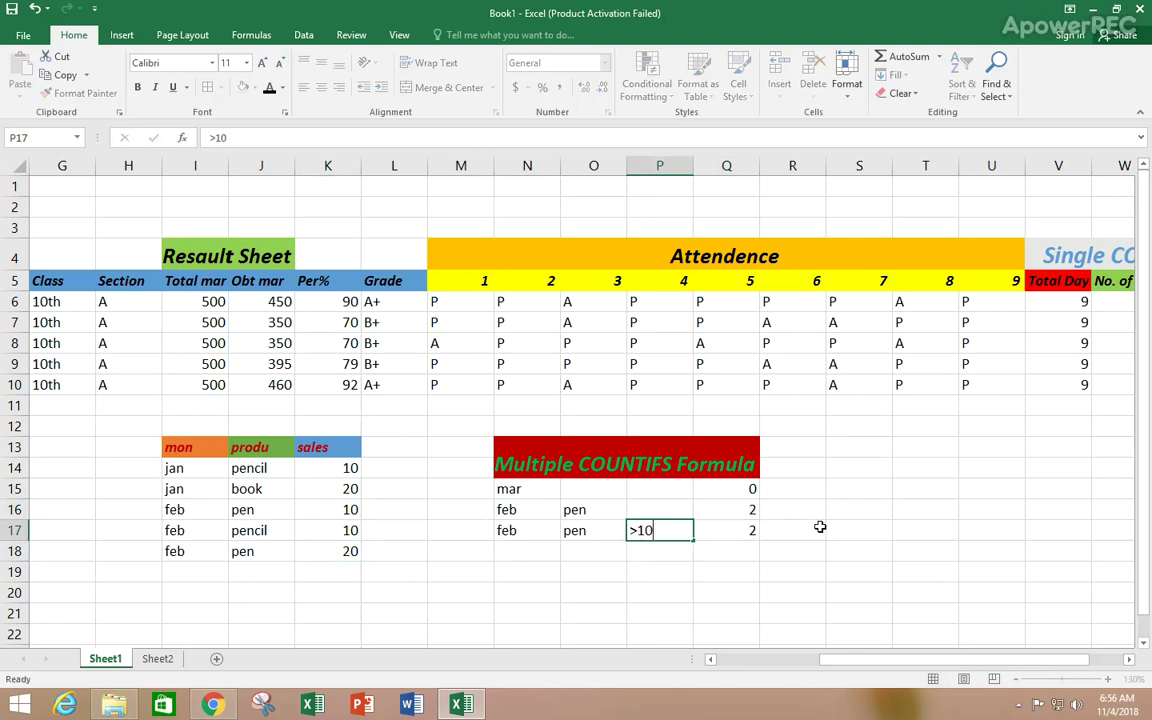
pyautogui.press('Return')
pyautogui.click(750, 529)
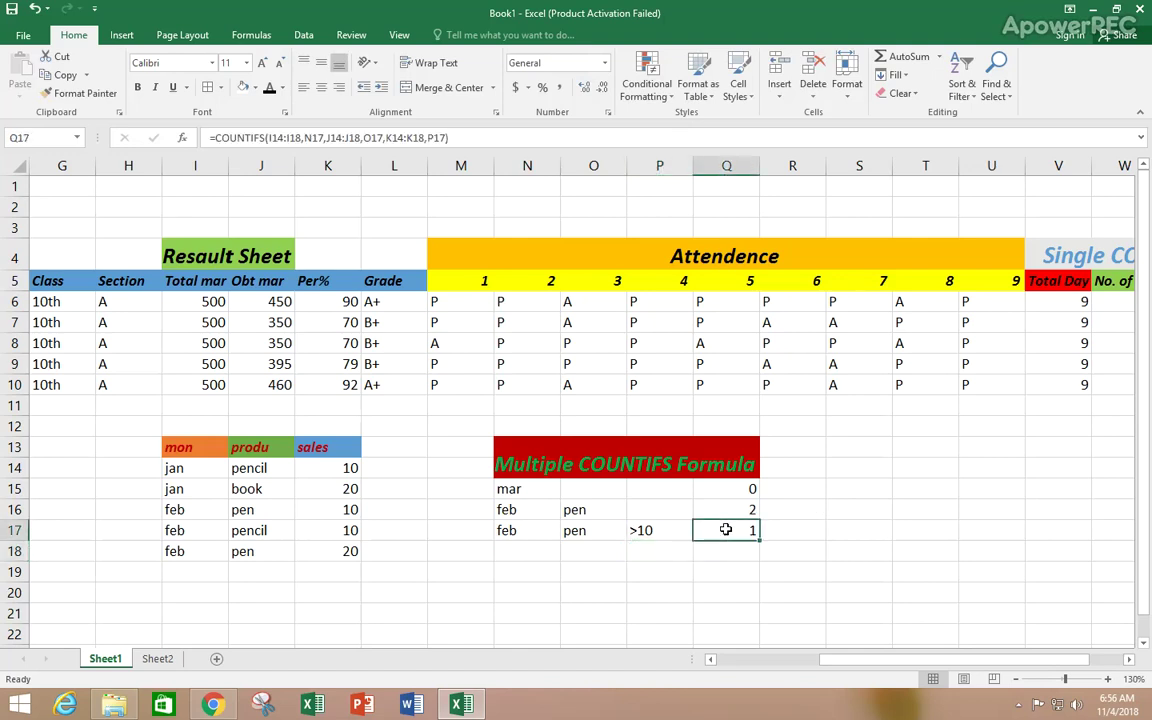
# Check the feb pen sales values of 10 and 20 in column K
pyautogui.click(313, 513)
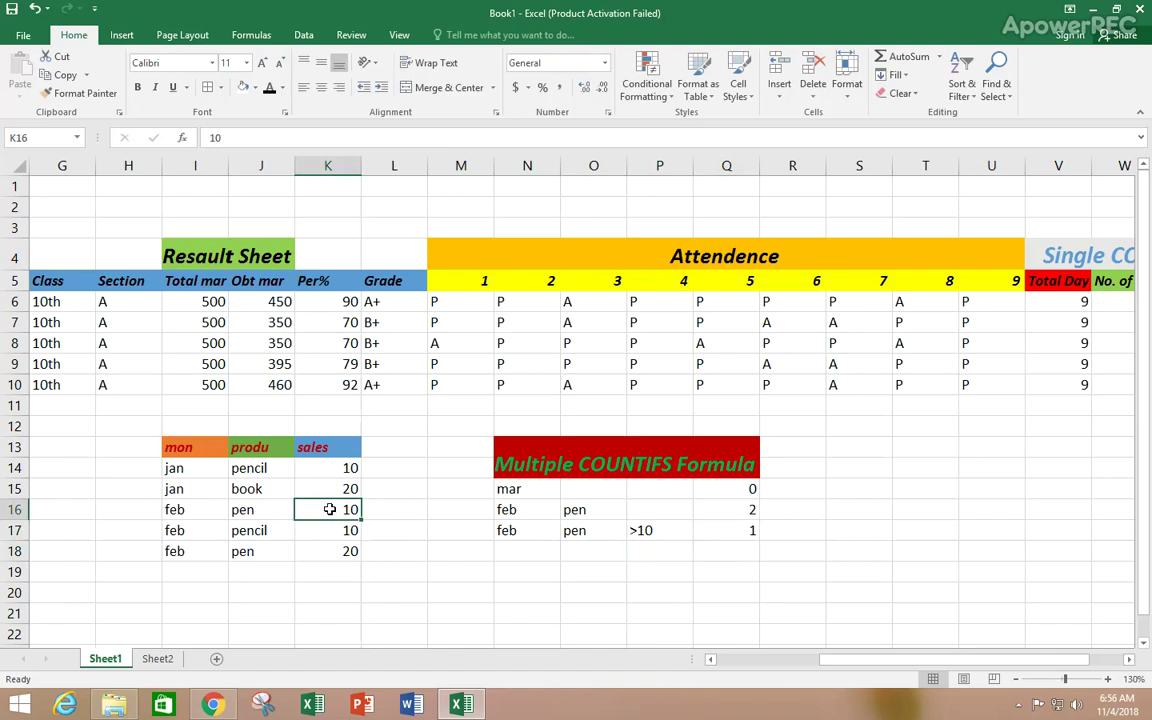
pyautogui.click(340, 552)
pyautogui.click(334, 510)
pyautogui.click(323, 550)
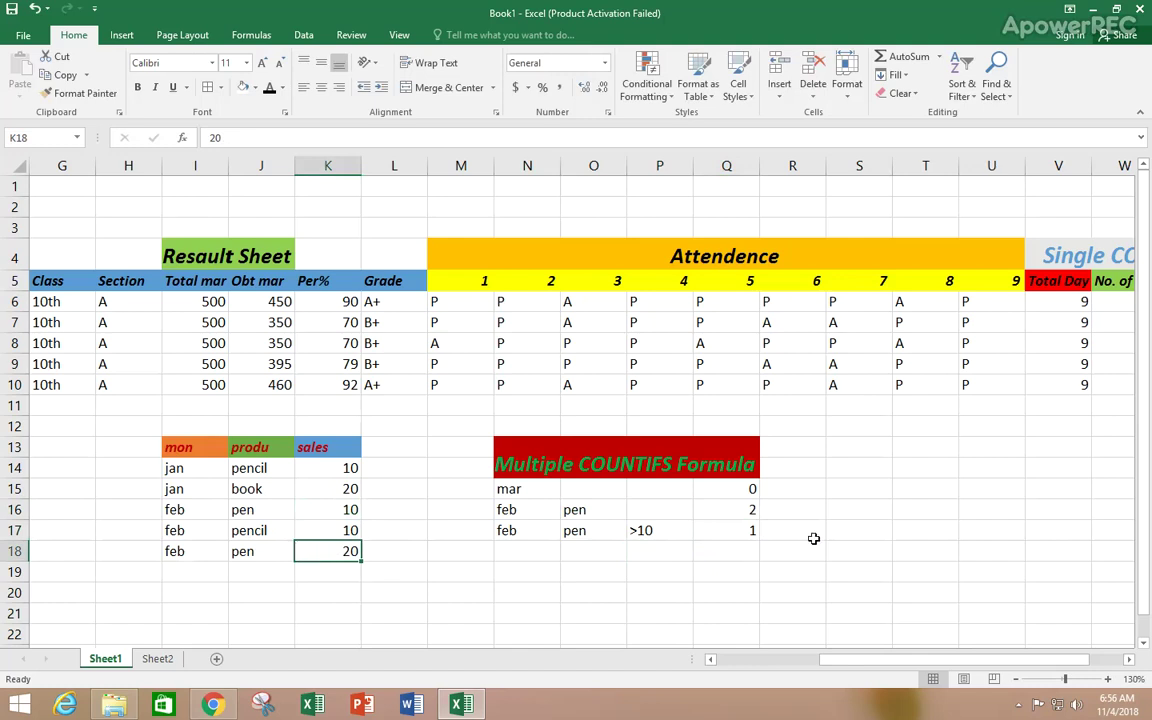
# Compare Q17's three-criteria formula with the single-criterion count in Q15
pyautogui.click(720, 488)
pyautogui.click(723, 538)
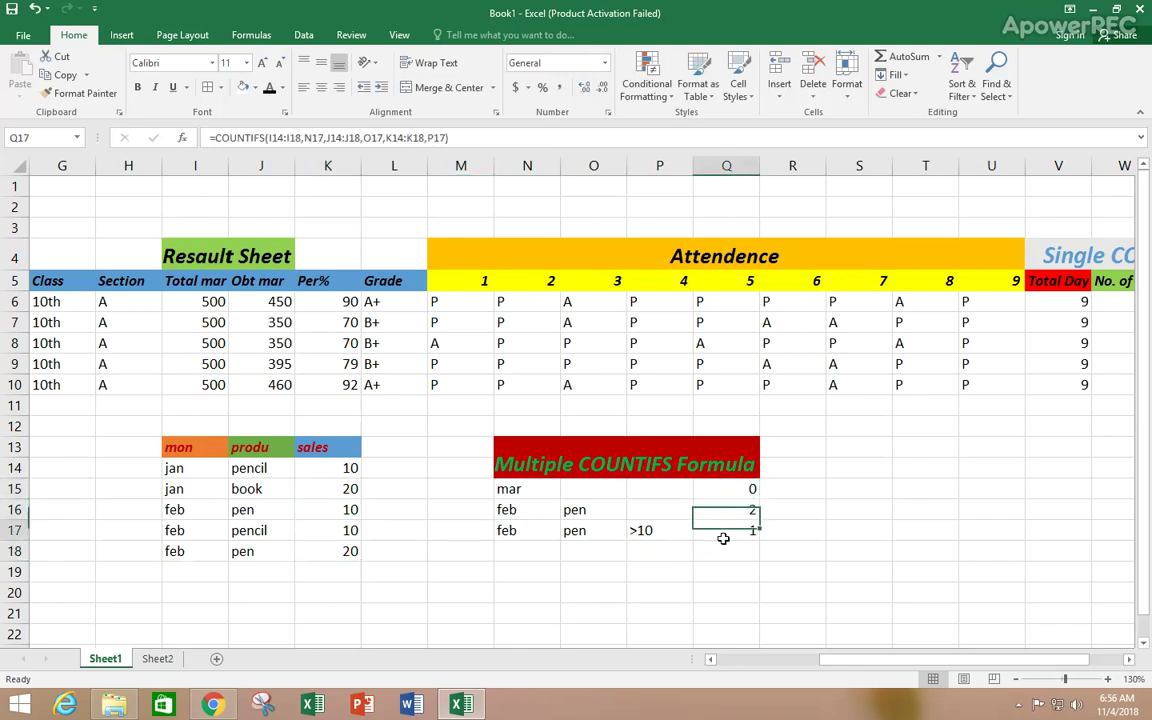
pyautogui.click(725, 510)
pyautogui.click(725, 493)
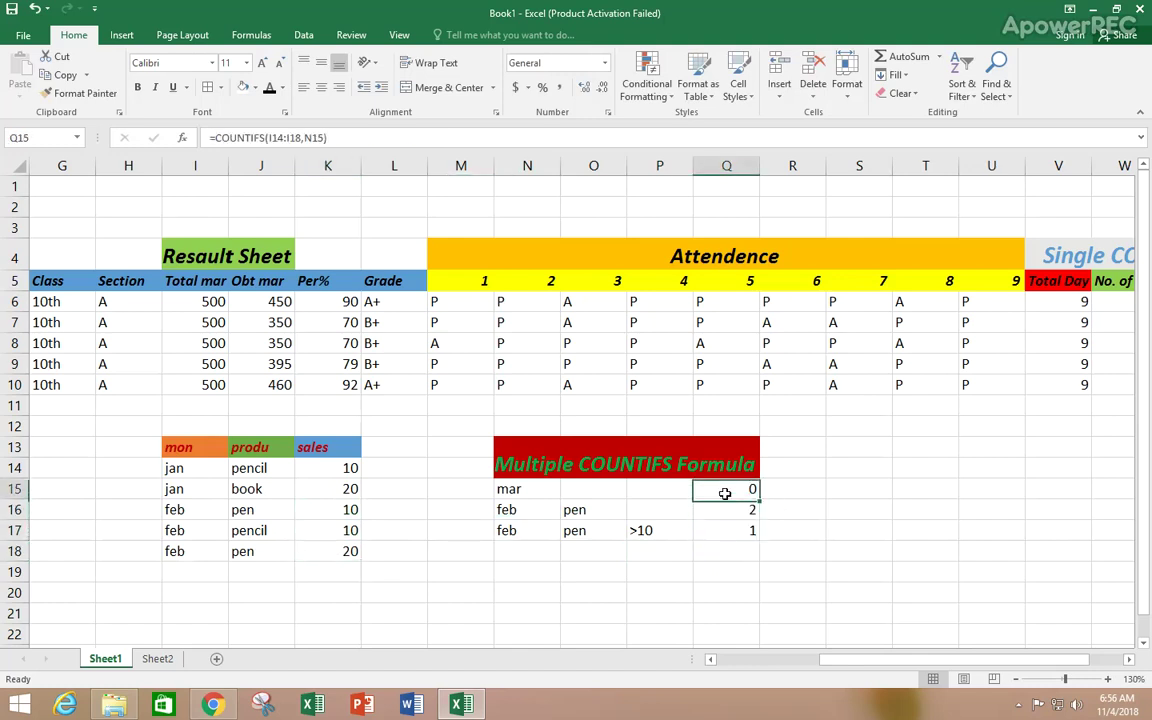